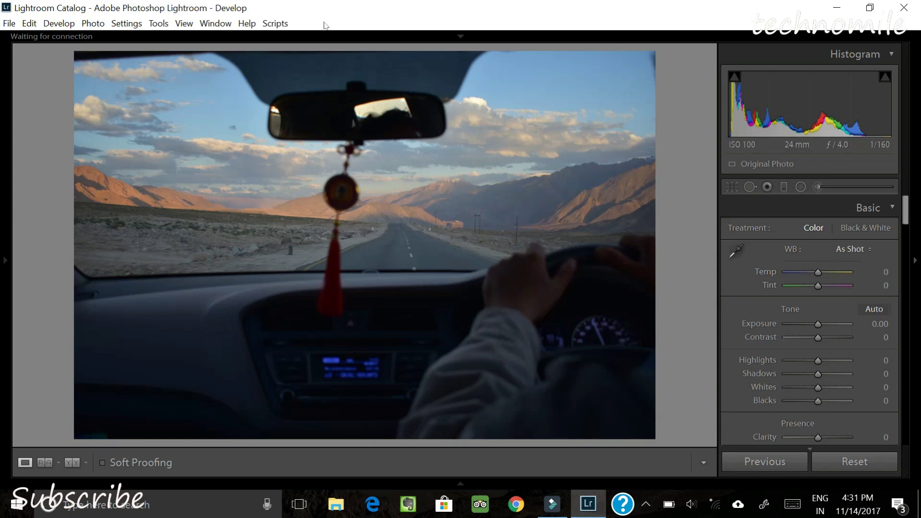
# Show the module picker, the Navigator and Presets side panel, and the filmstrip around the photo.
pyautogui.click(460, 36)
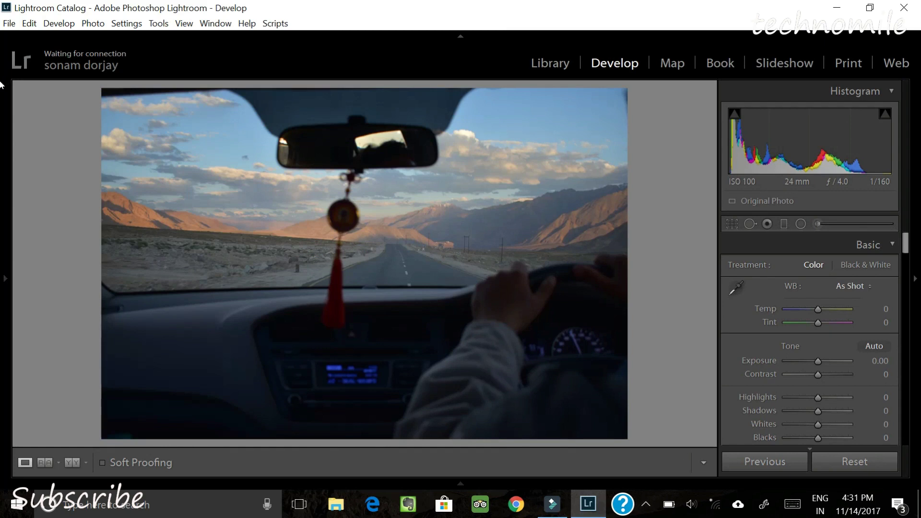
pyautogui.click(1, 111)
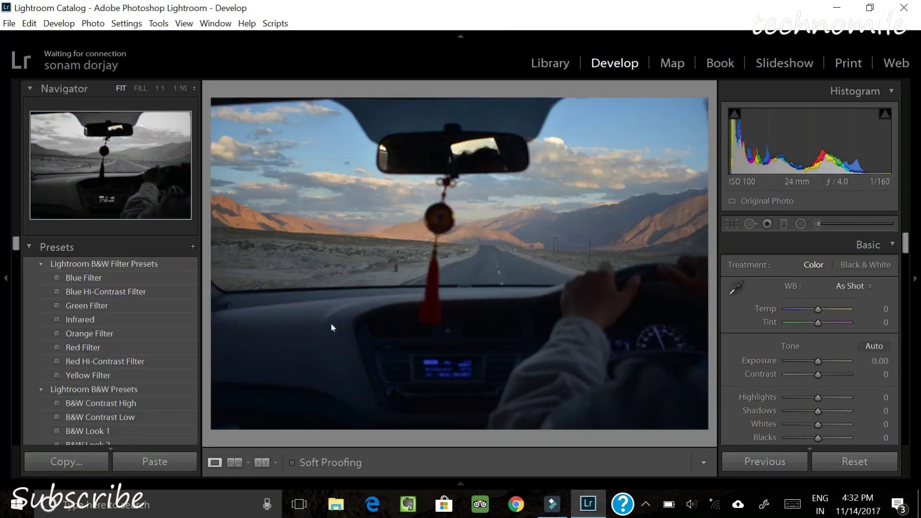
pyautogui.press('F6')
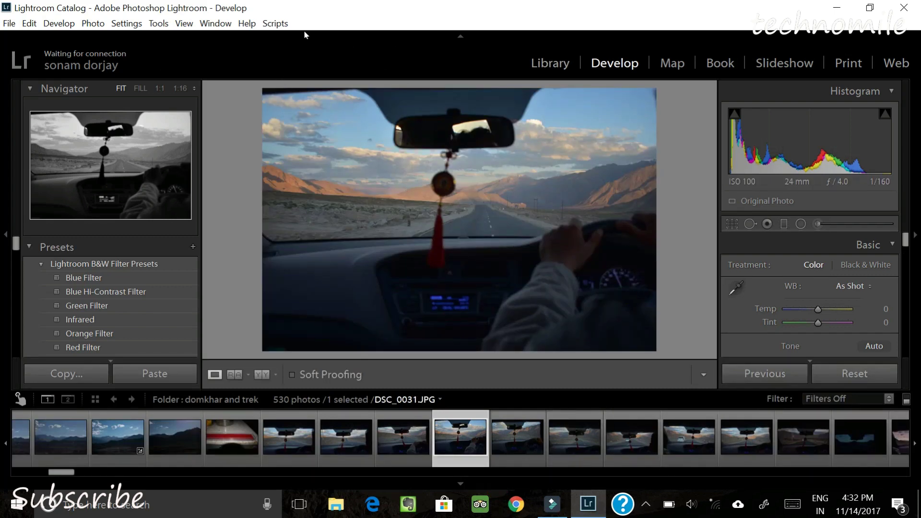
# Hide the module picker, the Navigator and Presets side panel, and the filmstrip.
pyautogui.click(460, 36)
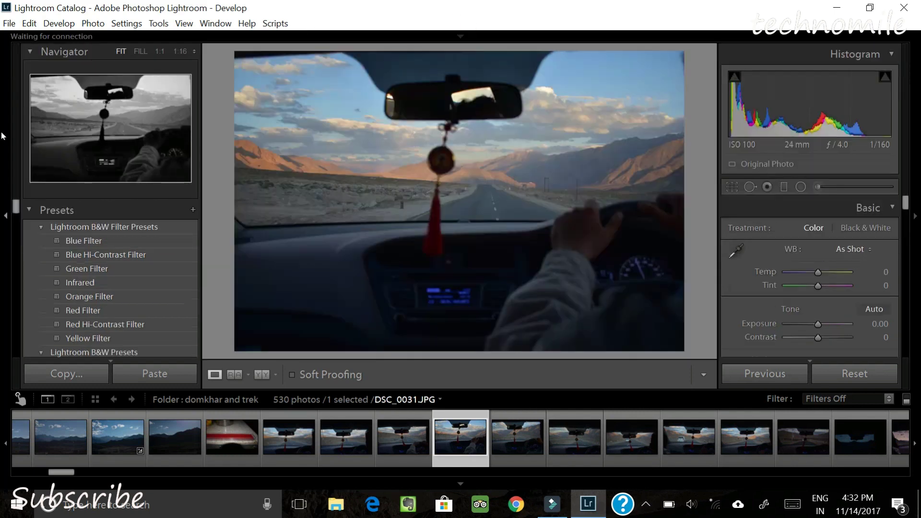
pyautogui.click(5, 216)
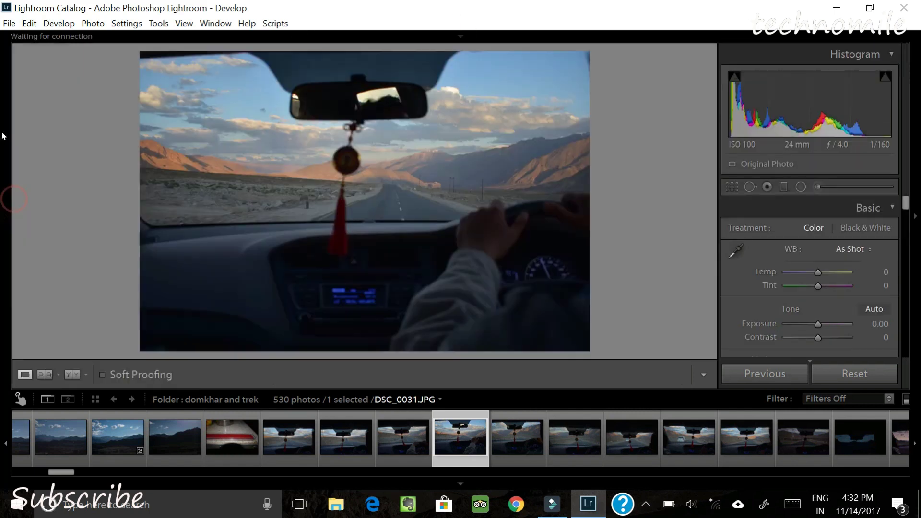
pyautogui.click(463, 485)
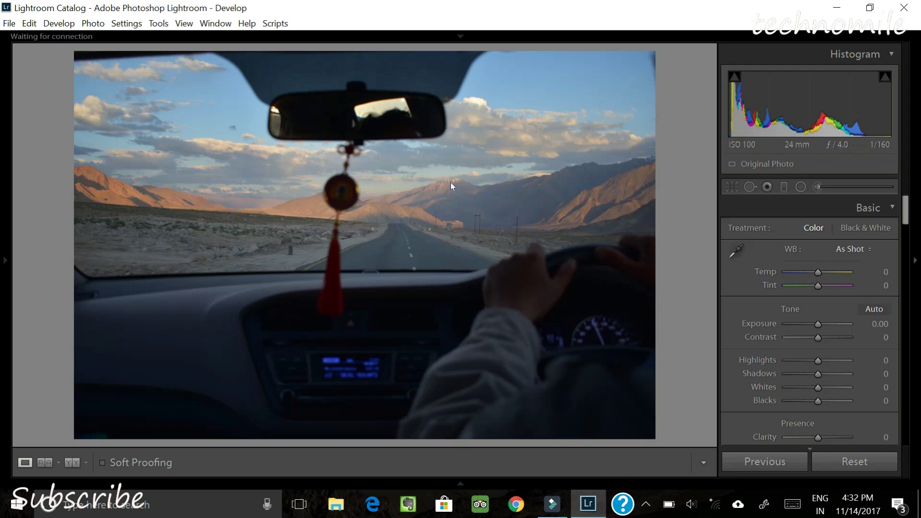
# Toggle the Presets side panel and the photo toolbar, and return both to their initial state.
pyautogui.press('F7')
pyautogui.press('t')
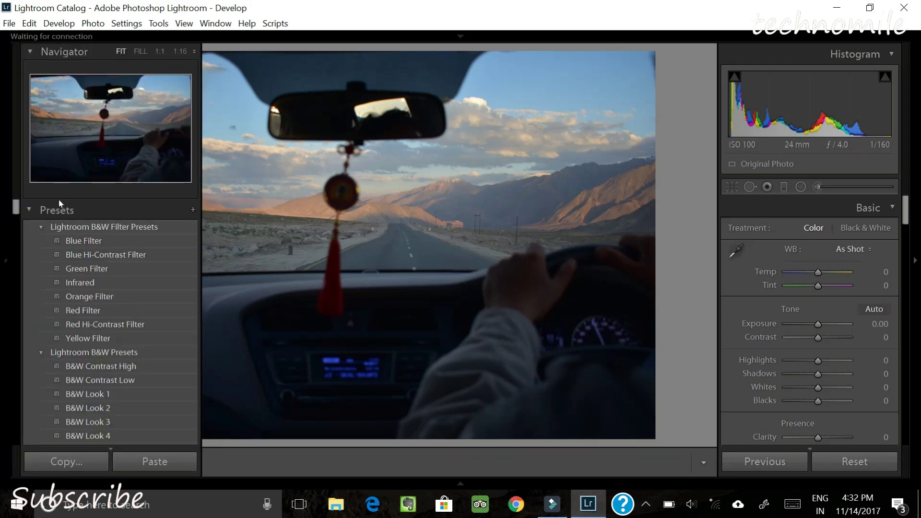
pyautogui.press('F7')
pyautogui.press('t')
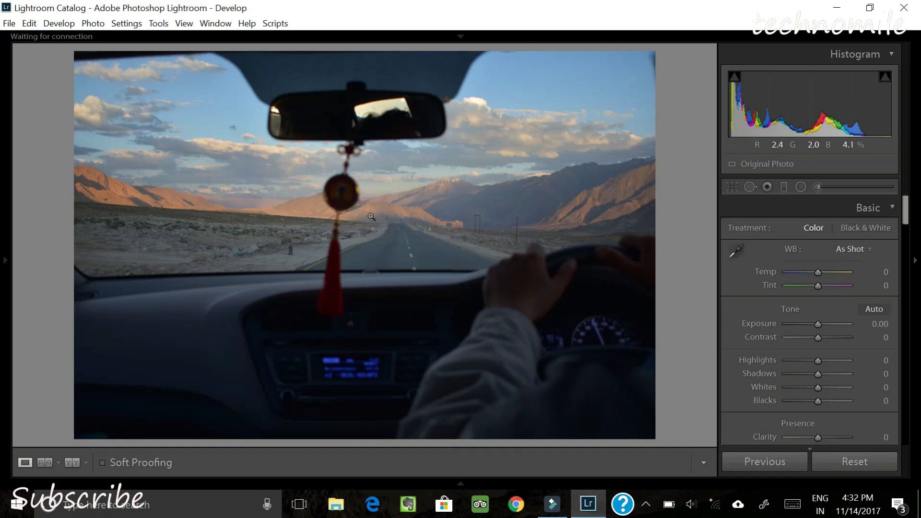
# Expand the Tone Curve adjustments and switch back to the Basic adjustments.
pyautogui.press('.')
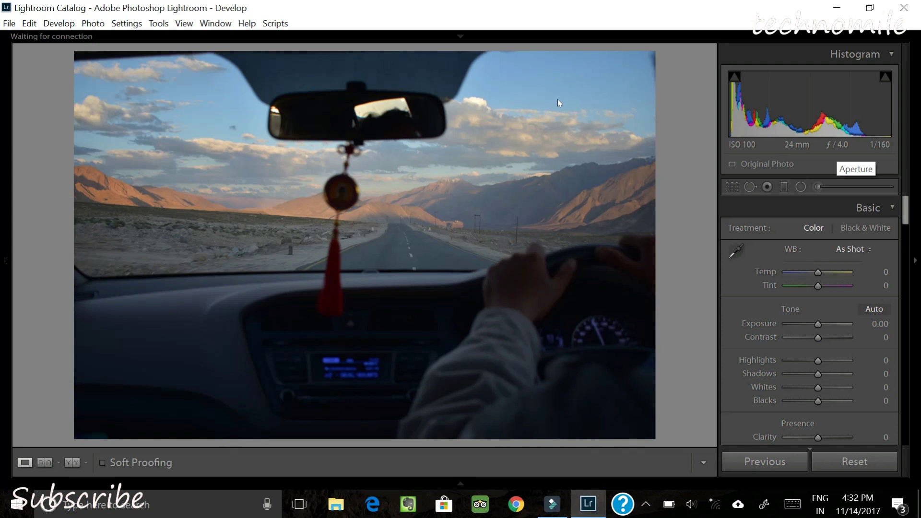
pyautogui.hotkey('ctrl', '2')
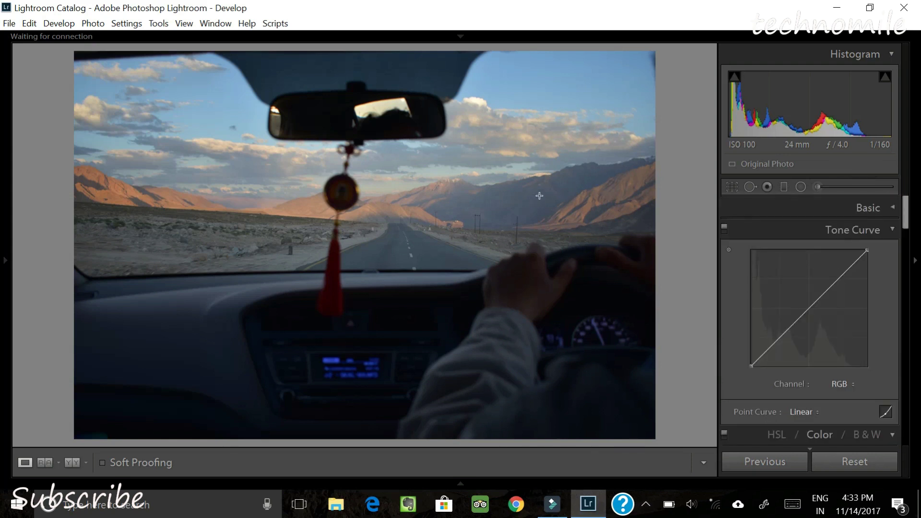
pyautogui.hotkey('ctrl', '1')
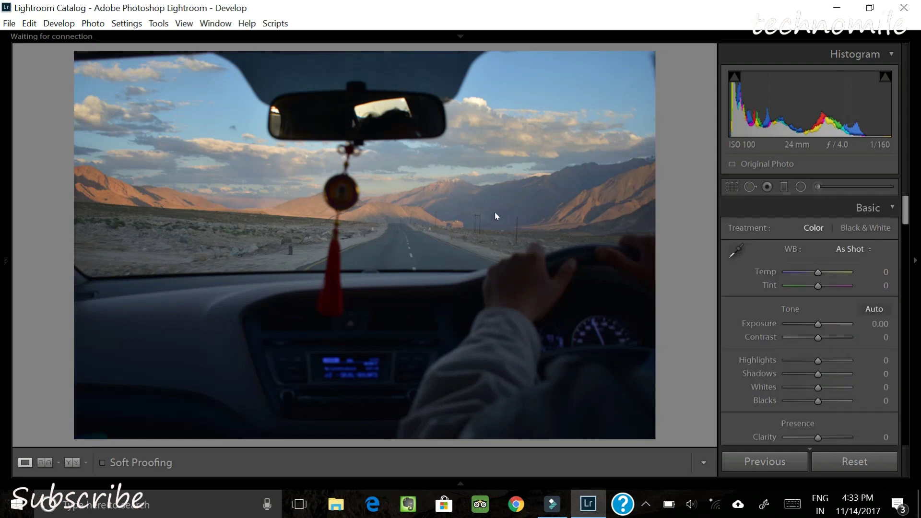
# Examine the white balance options available for the photo.
pyautogui.press('.')
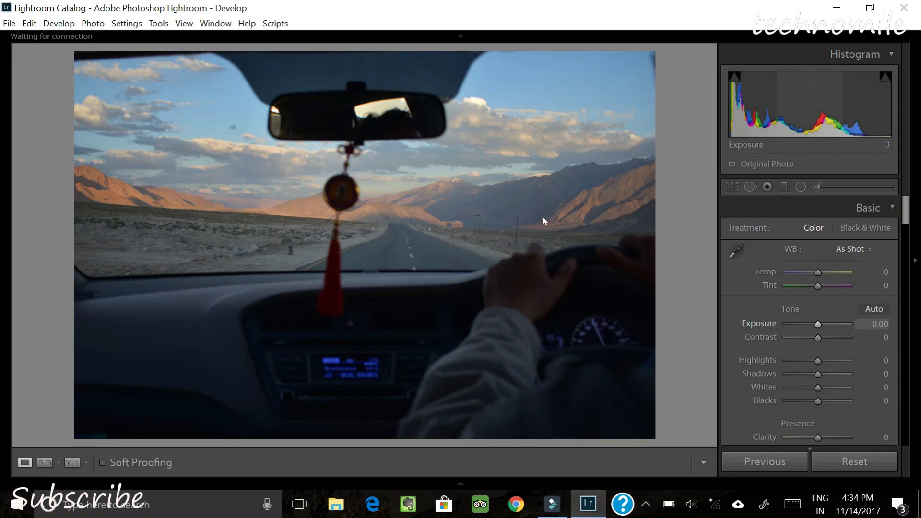
pyautogui.press(',')
pyautogui.press(',')
pyautogui.press('.')
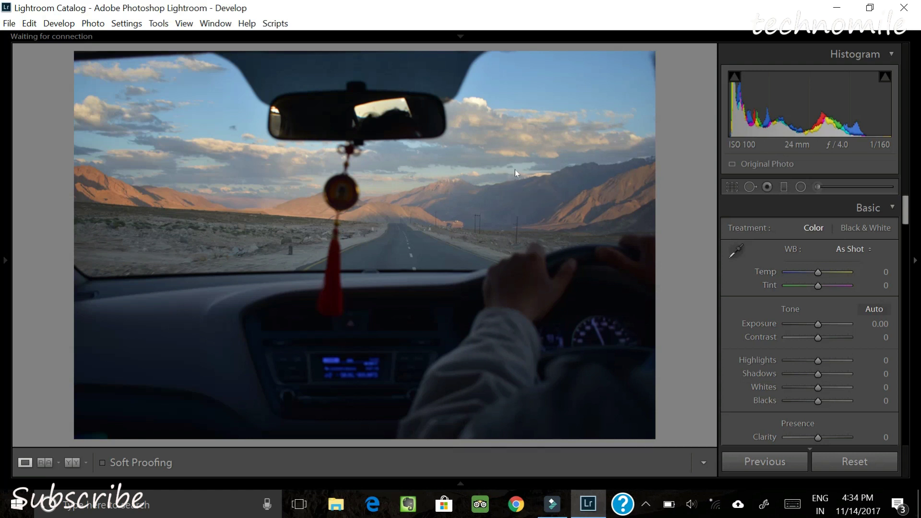
pyautogui.press(',')
pyautogui.click(867, 248)
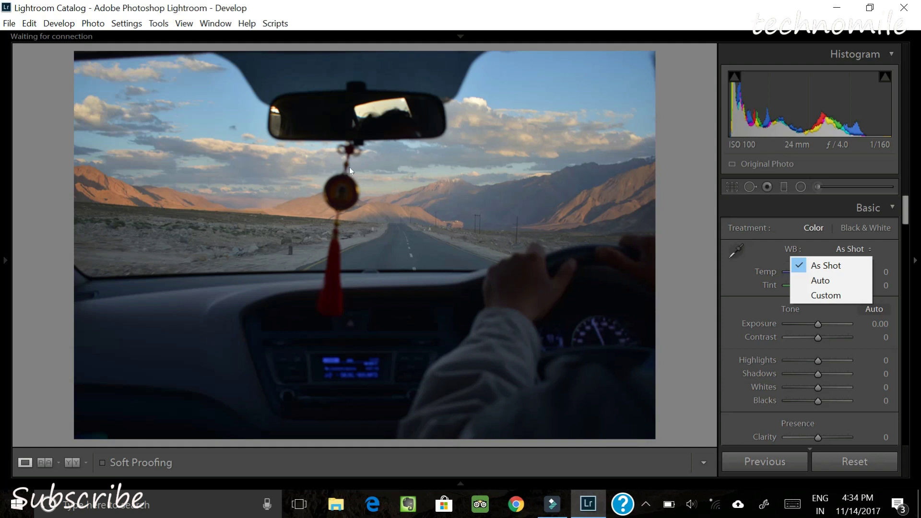
pyautogui.click(742, 260)
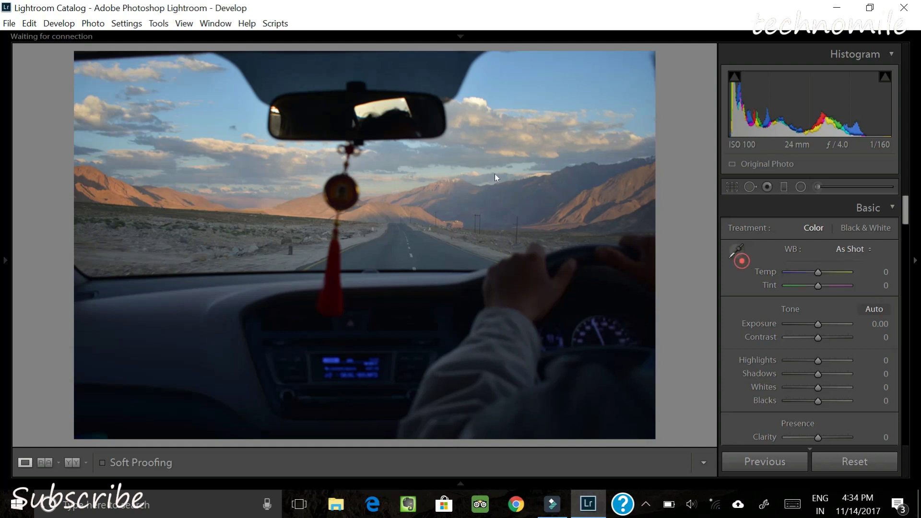
# Try cooler white balance temperatures down to -100 on the photo and reset Temp to 0.
pyautogui.moveTo(818, 273)
pyautogui.mouseDown()
pyautogui.moveTo(808, 274)
pyautogui.moveTo(845, 282)
pyautogui.moveTo(821, 283)
pyautogui.mouseUp()
pyautogui.write('33')
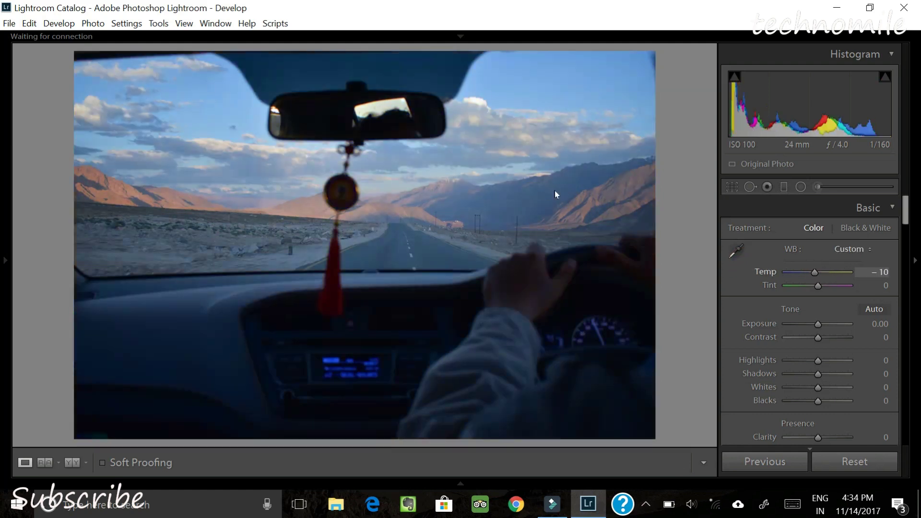
pyautogui.moveTo(829, 272); pyautogui.dragTo(787, 273)
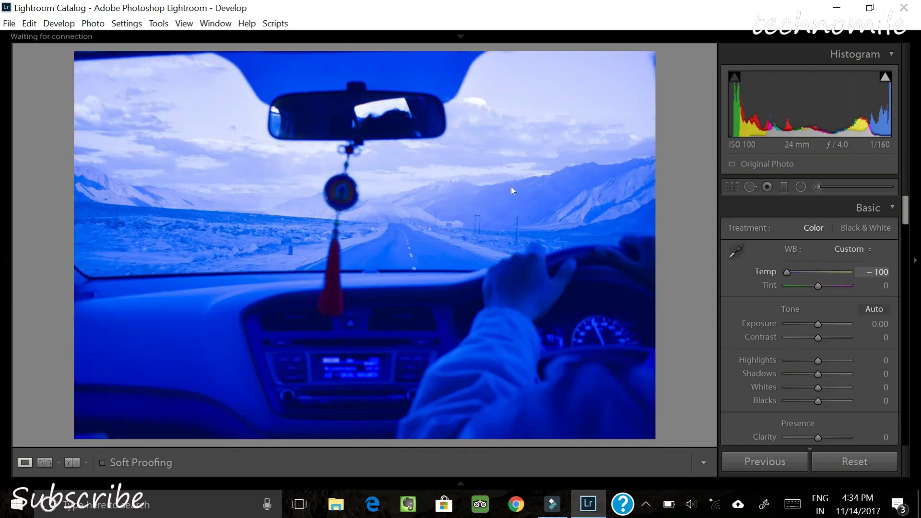
pyautogui.write('0')
pyautogui.press('Return')
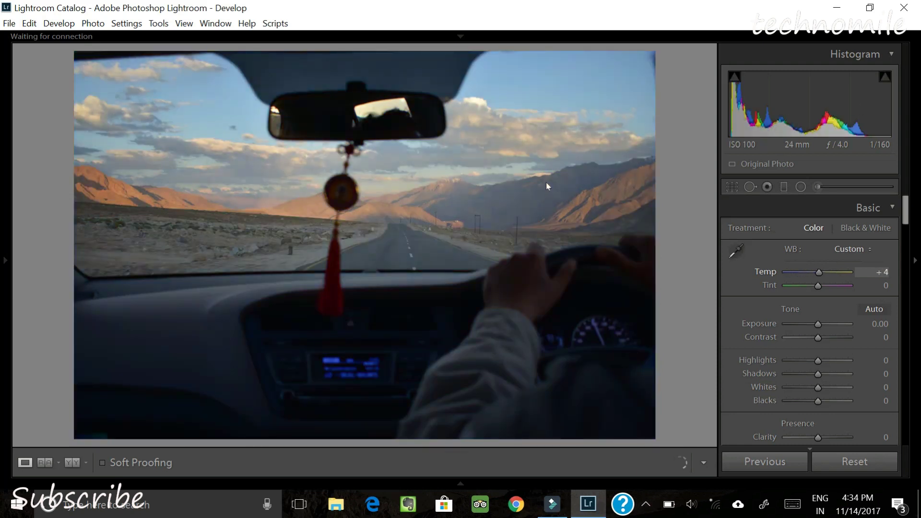
# Try a warm white balance temperature of +50 and reset Temp to 0.
pyautogui.write('50')
pyautogui.press('Return')
pyautogui.press('Tab')
pyautogui.hotkey('shift', 'Tab')
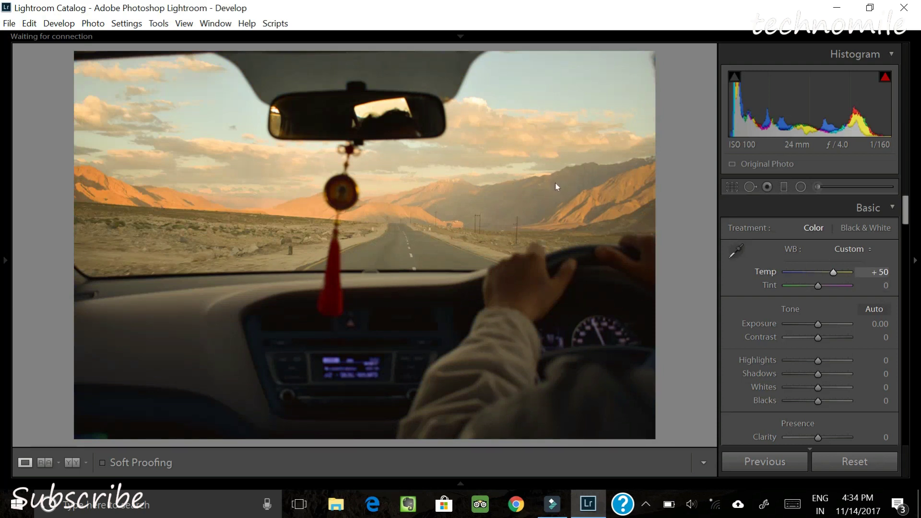
pyautogui.write('0')
pyautogui.press('Return')
pyautogui.press('.')
pyautogui.press('.')
pyautogui.press('.')
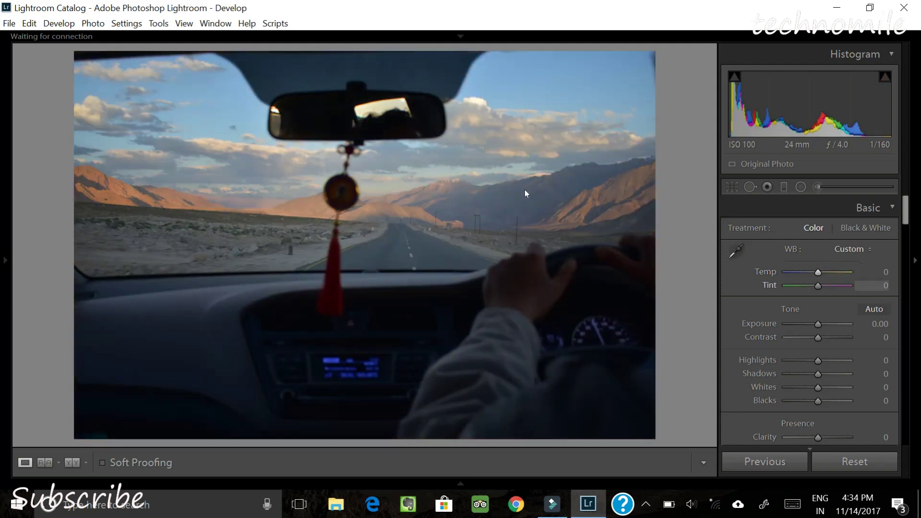
pyautogui.hotkey('shift', 'Tab')
pyautogui.hotkey('shift', 'Tab')
pyautogui.press('Return')
pyautogui.press(',')
pyautogui.press(',')
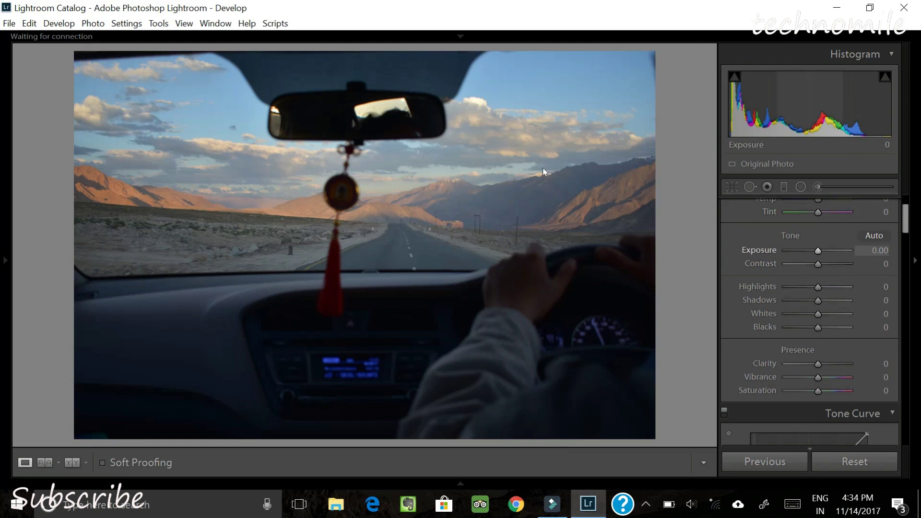
pyautogui.press('Return')
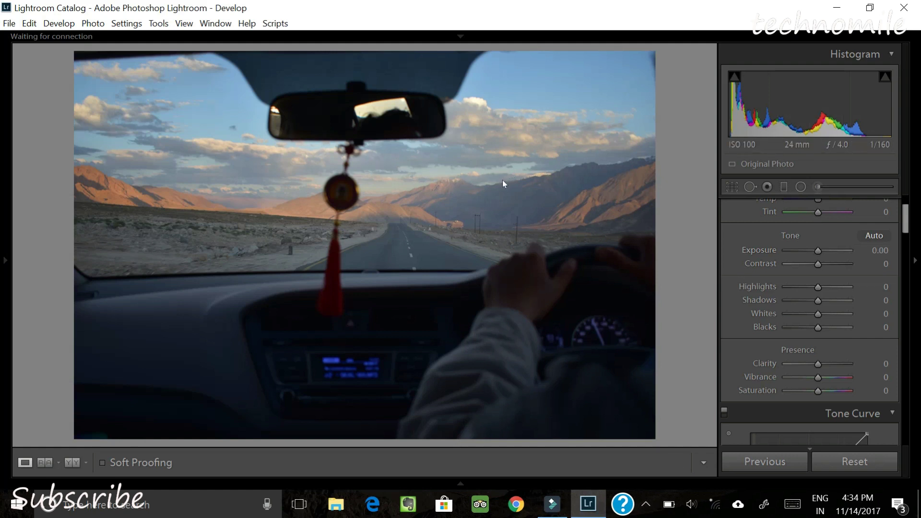
pyautogui.press('Tab')
pyautogui.press('Return')
pyautogui.press('.')
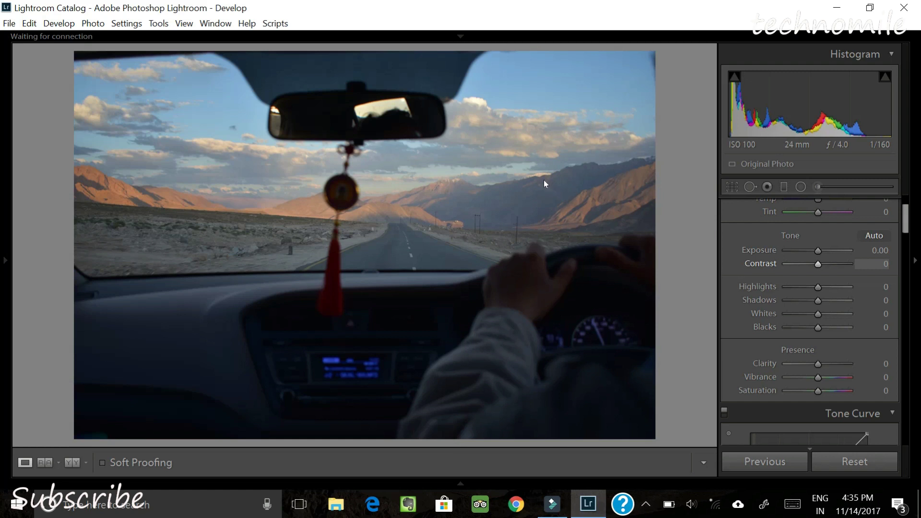
pyautogui.press('.')
pyautogui.press('.')
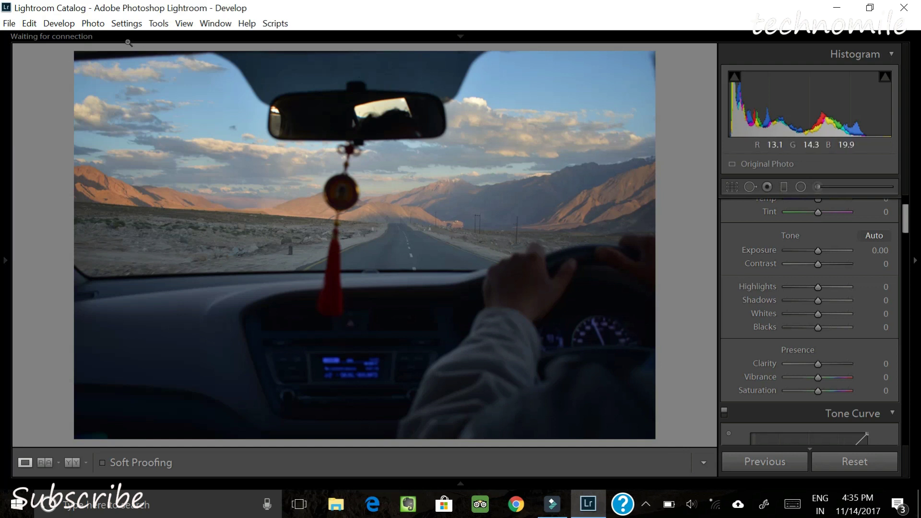
# Lower the photo's Highlights to -19.
pyautogui.press('.')
pyautogui.press('.')
pyautogui.press('.')
pyautogui.press('-')
pyautogui.press('-')
pyautogui.press('-')
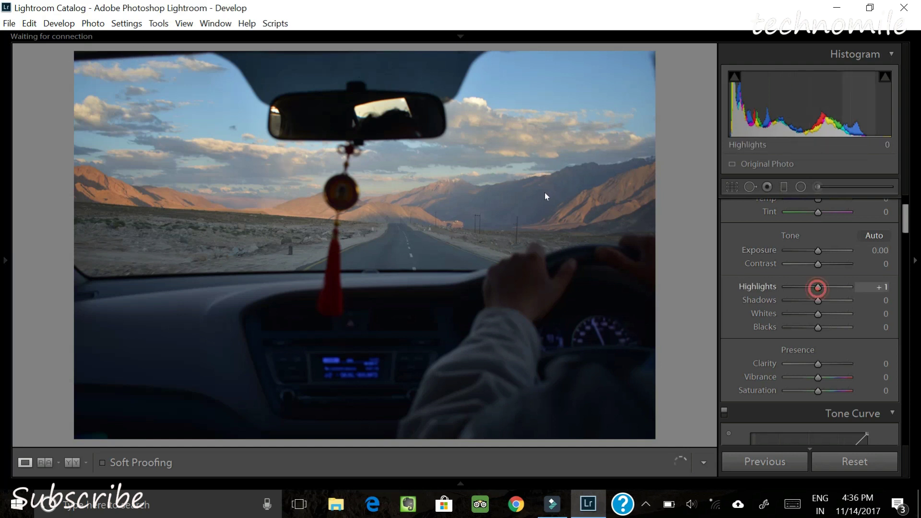
pyautogui.press('-')
pyautogui.press('-')
pyautogui.press('-')
pyautogui.press('-')
pyautogui.press('-')
pyautogui.press('-')
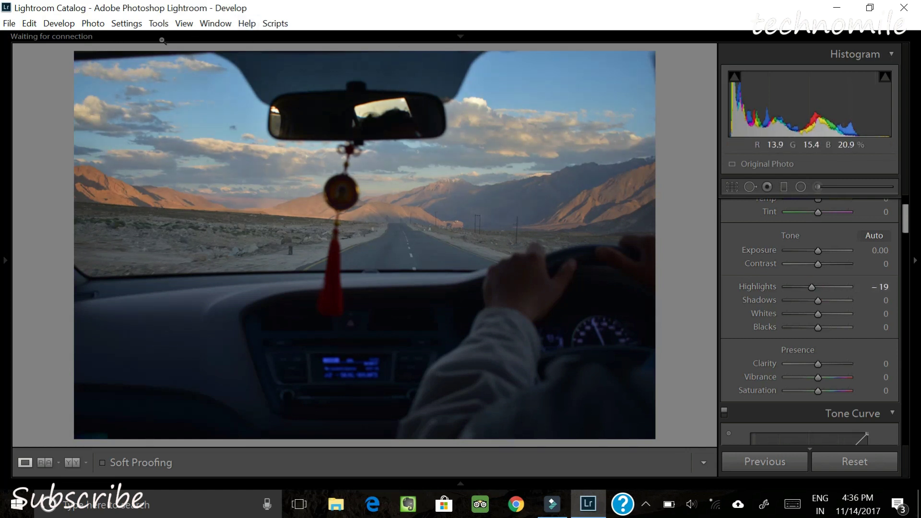
# Inspect the clouds, mountains and road up close to judge the highlight detail.
pyautogui.click(381, 94)
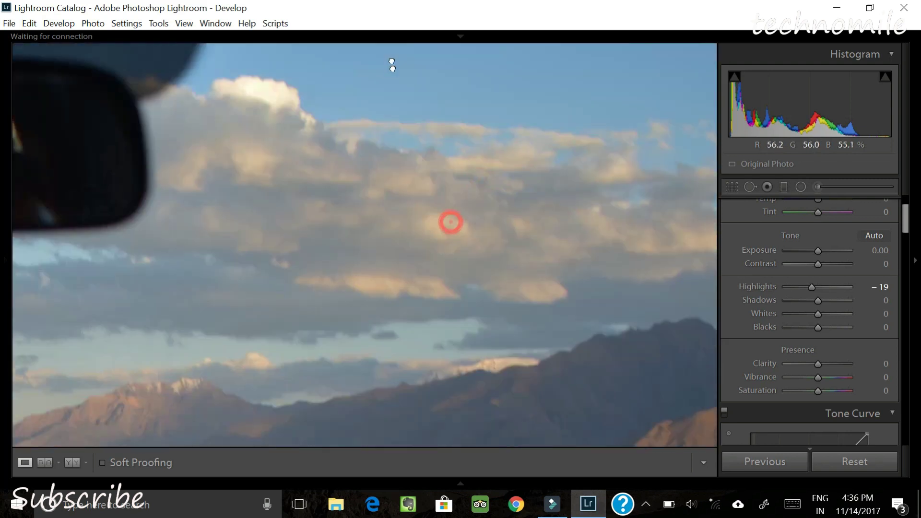
pyautogui.moveTo(452, 223); pyautogui.dragTo(588, 97)
pyautogui.moveTo(422, 306); pyautogui.dragTo(370, 165)
pyautogui.moveTo(129, 235); pyautogui.dragTo(542, 250)
pyautogui.click(531, 246)
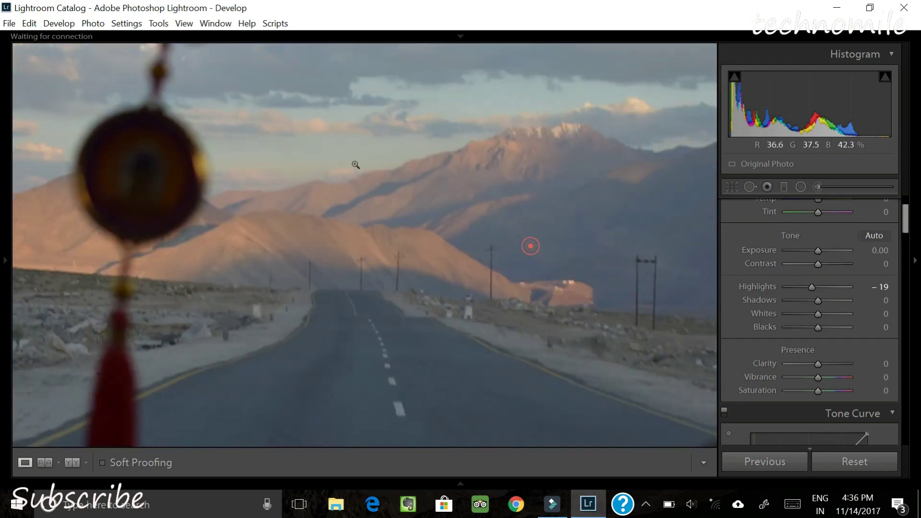
pyautogui.click(267, 153)
pyautogui.click(268, 154)
pyautogui.moveTo(269, 154); pyautogui.dragTo(277, 211)
pyautogui.click(277, 211)
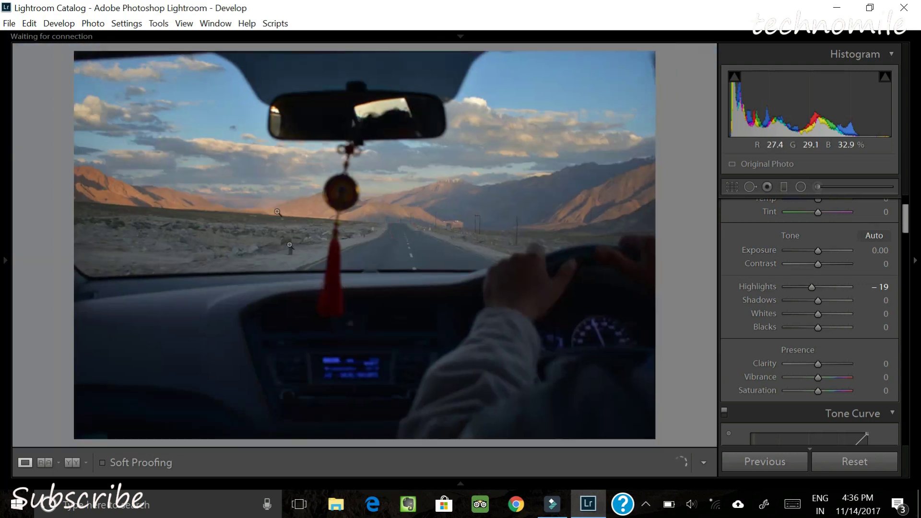
# Lower the photo's Highlights further to -75.
pyautogui.moveTo(812, 288)
pyautogui.mouseDown()
pyautogui.moveTo(828, 288)
pyautogui.moveTo(818, 288)
pyautogui.mouseUp()
pyautogui.hotkey('shift', '-')
pyautogui.hotkey('shift', '-')
pyautogui.hotkey('shift', '-')
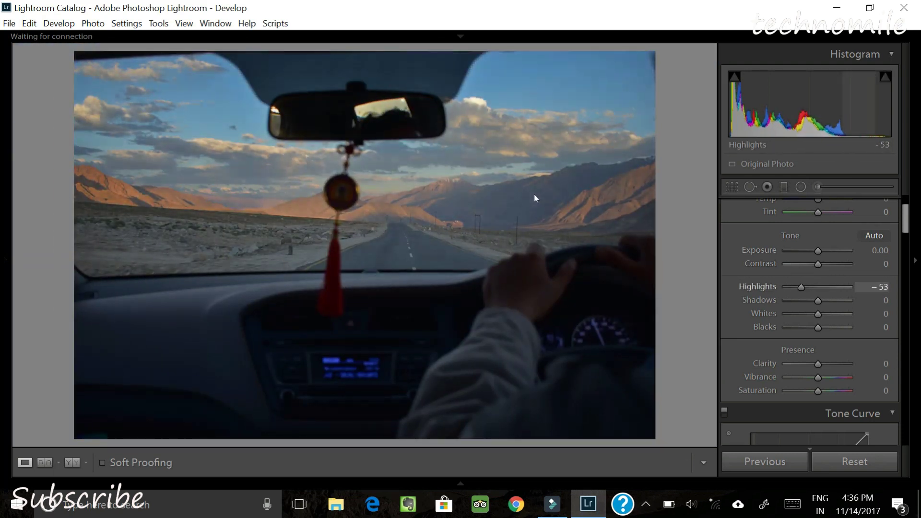
pyautogui.moveTo(800, 287); pyautogui.dragTo(794, 287)
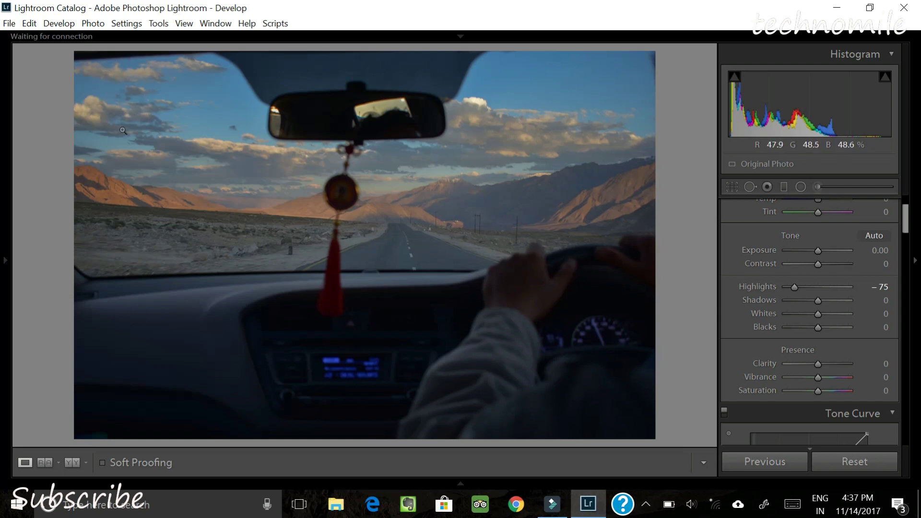
pyautogui.click(402, 121)
pyautogui.moveTo(402, 124); pyautogui.dragTo(424, 181)
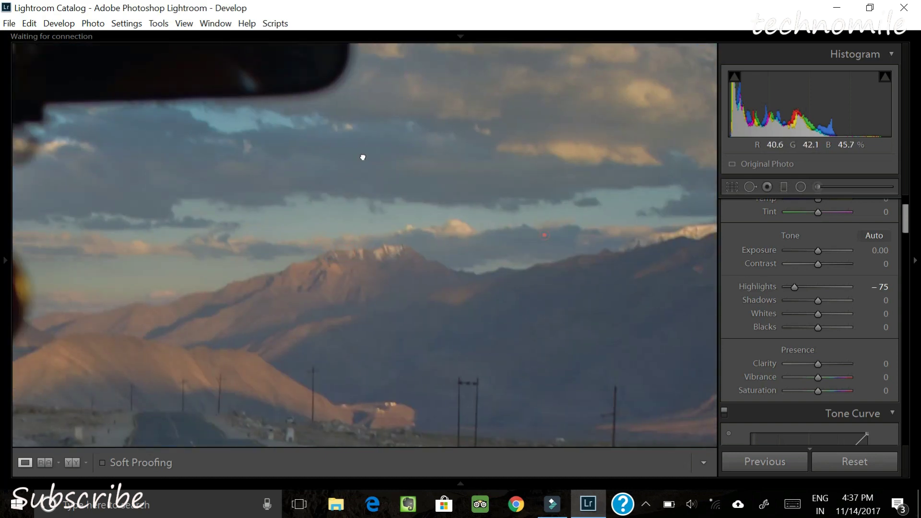
pyautogui.moveTo(363, 158); pyautogui.dragTo(363, 158)
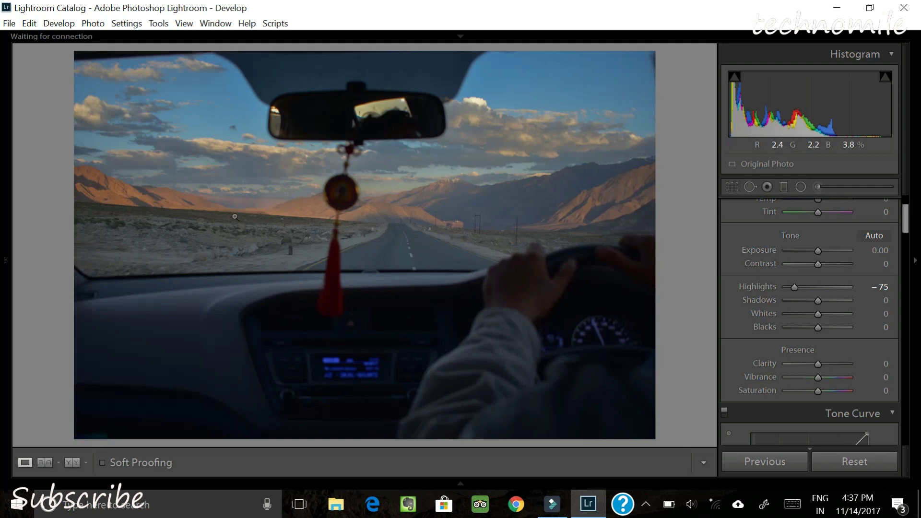
# Raise the photo's Shadows to +33 to brighten the dark car interior.
pyautogui.press('.')
pyautogui.press(',')
pyautogui.moveTo(818, 301); pyautogui.dragTo(834, 300)
pyautogui.press('=')
pyautogui.press('=')
pyautogui.press('=')
pyautogui.press('=')
pyautogui.press('-')
pyautogui.press('-')
pyautogui.press('-')
pyautogui.press('-')
pyautogui.press('-')
pyautogui.press('-')
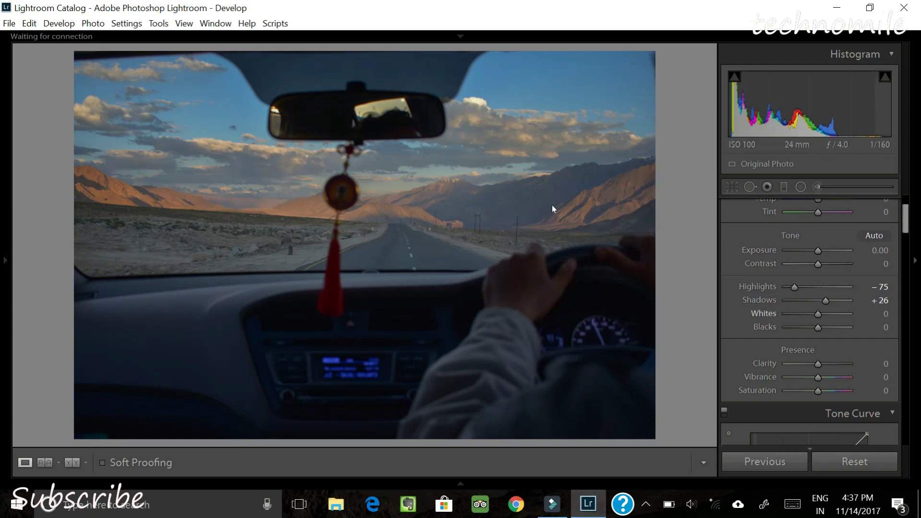
pyautogui.moveTo(825, 301); pyautogui.dragTo(828, 301)
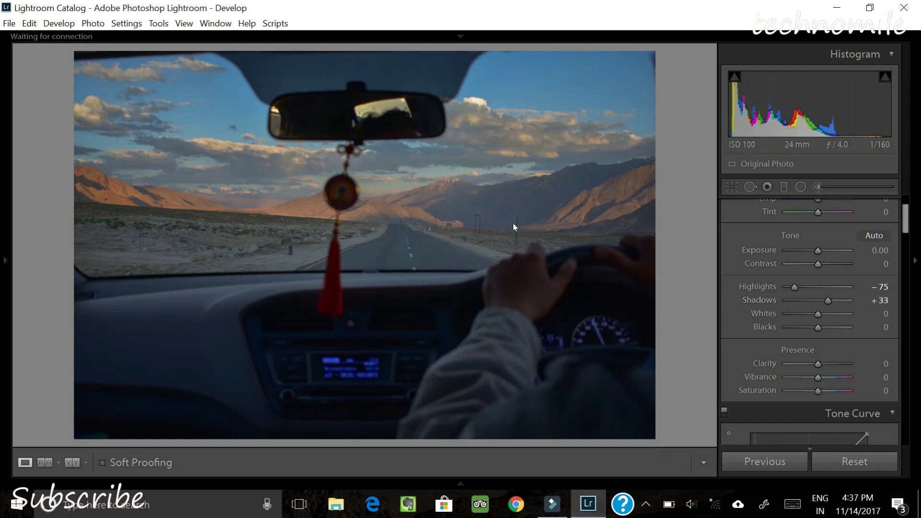
# Try raising the photo's Whites to +58 and undo the change.
pyautogui.press('.')
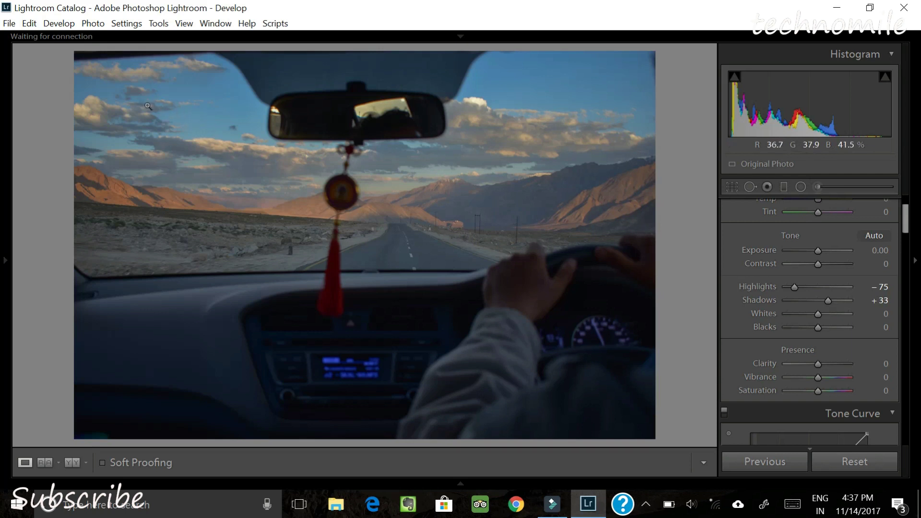
pyautogui.press('-')
pyautogui.press('-')
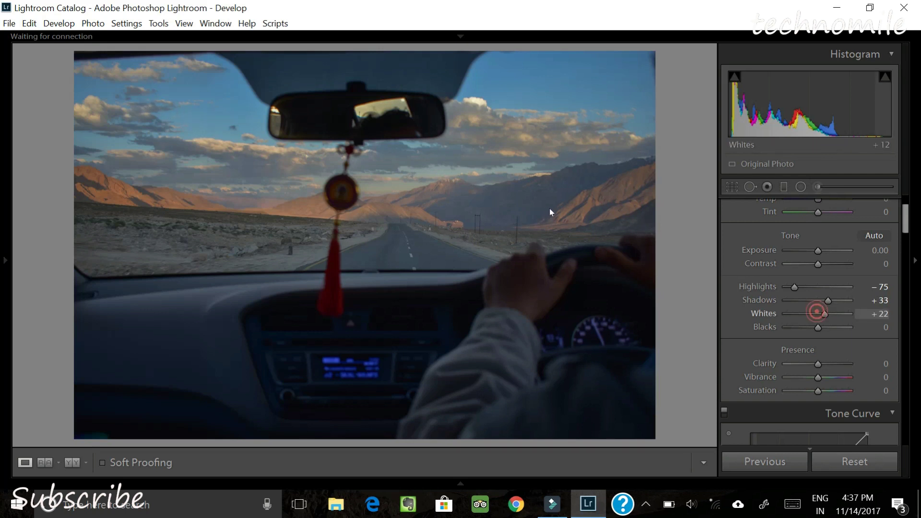
pyautogui.moveTo(817, 314); pyautogui.dragTo(821, 316)
pyautogui.hotkey('shift', '=')
pyautogui.hotkey('shift', '=')
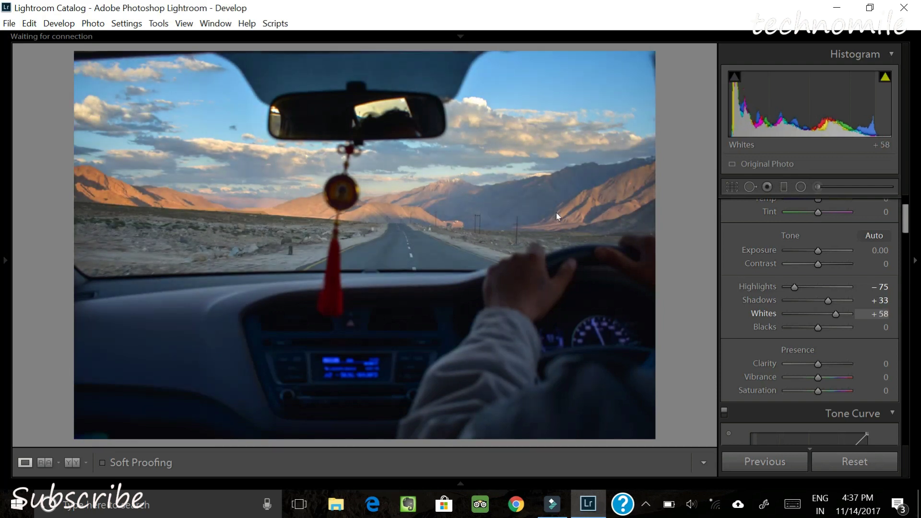
pyautogui.moveTo(836, 315); pyautogui.dragTo(821, 314)
pyautogui.hotkey('ctrl', 'z')
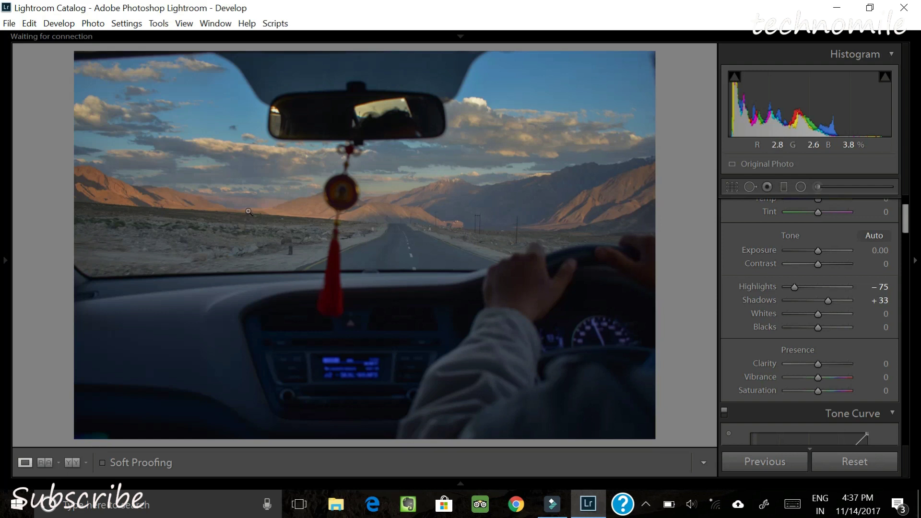
# Raise the photo's Whites to +29 in the Basic tone adjustments.
pyautogui.press('.')
pyautogui.press('.')
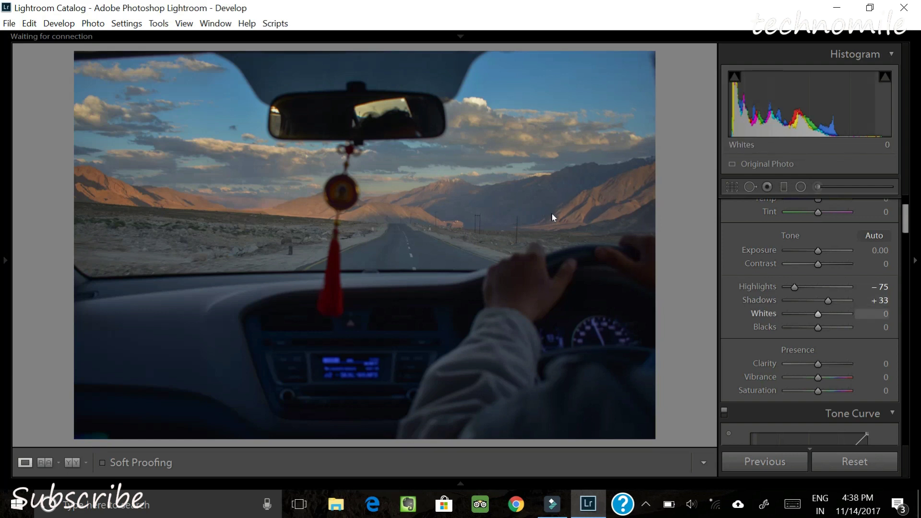
pyautogui.press('.')
pyautogui.press(',')
pyautogui.press('.')
pyautogui.press(',')
pyautogui.press('.')
pyautogui.press(',')
pyautogui.press(',')
pyautogui.press('.')
pyautogui.moveTo(817, 313); pyautogui.dragTo(825, 314)
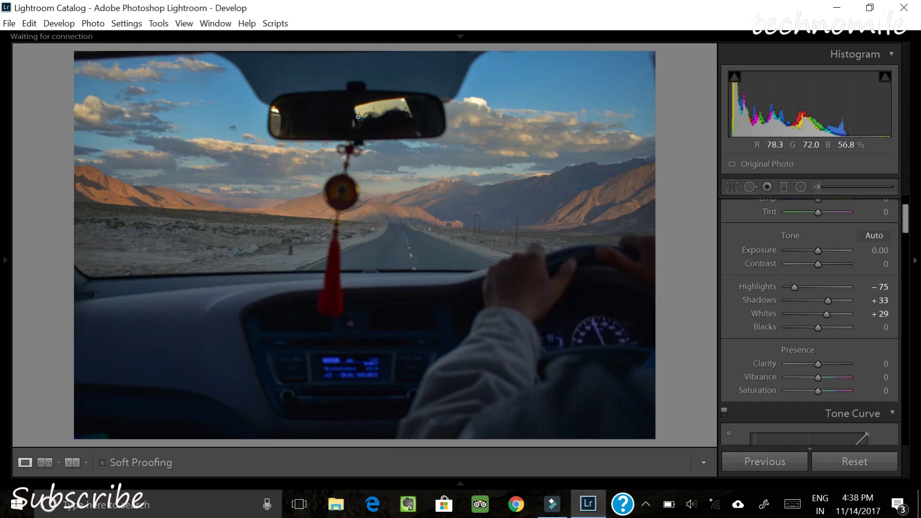
# Try lowering the photo's Blacks to -84 to see how the dark areas respond.
pyautogui.press('.')
pyautogui.press('.')
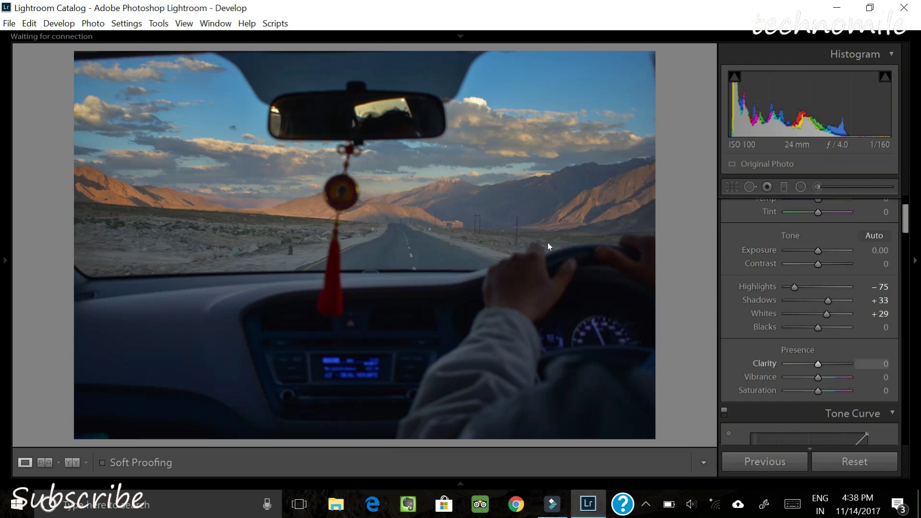
pyautogui.press('.')
pyautogui.press(',')
pyautogui.press(',')
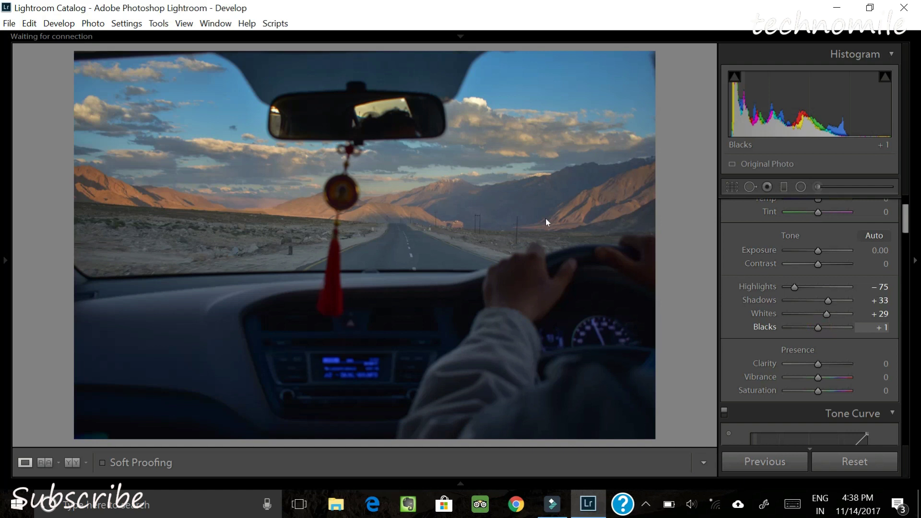
pyautogui.press('-')
pyautogui.press('-')
pyautogui.press('-')
pyautogui.press('-')
pyautogui.press('-')
pyautogui.press('-')
pyautogui.press('-')
pyautogui.press('-')
pyautogui.press('-')
pyautogui.press('-')
pyautogui.press('-')
pyautogui.press('-')
pyautogui.press('-')
pyautogui.press('-')
pyautogui.press('-')
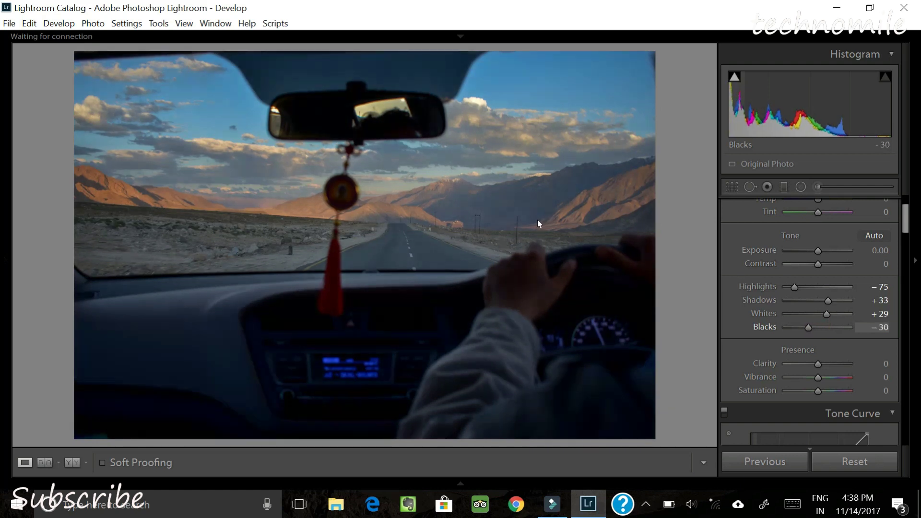
pyautogui.press('-')
pyautogui.press('-')
pyautogui.press('-')
pyautogui.press('+')
pyautogui.press('+')
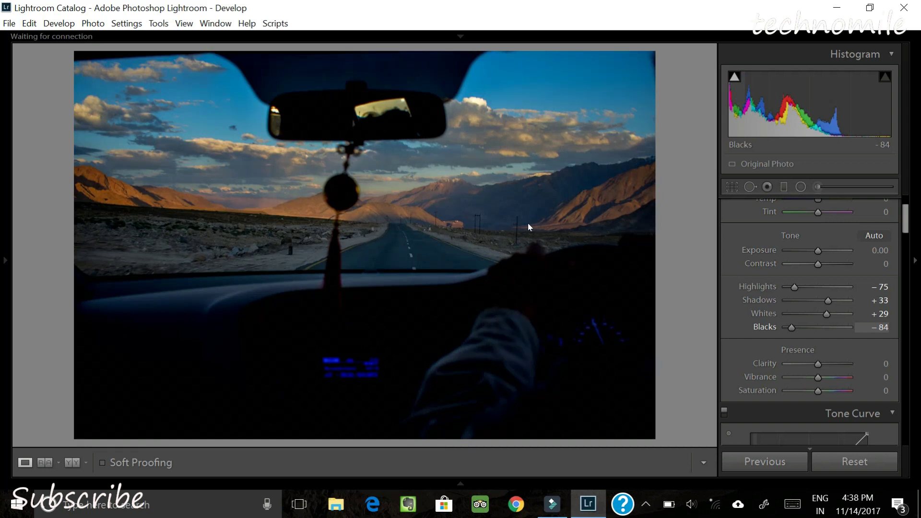
# Bring the photo's Blacks up to +13 to recover detail in the car interior.
pyautogui.press('+')
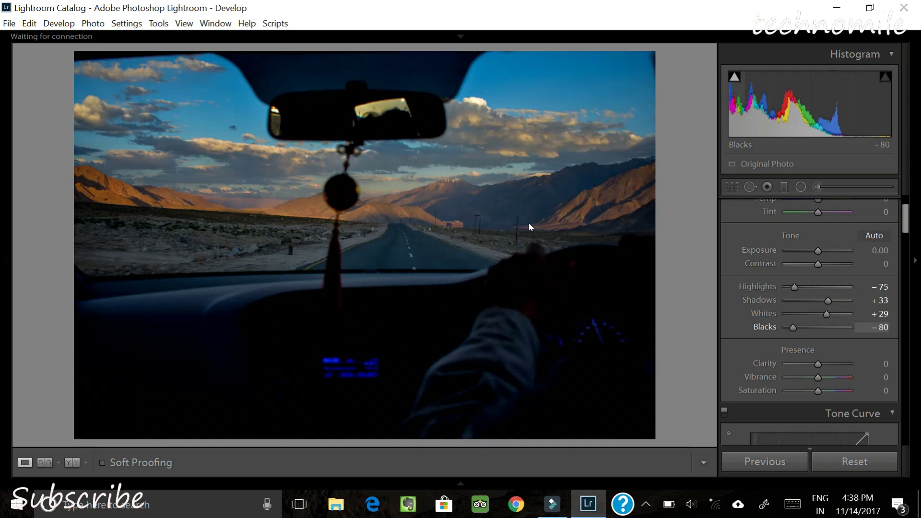
pyautogui.press('+')
pyautogui.press('+')
pyautogui.press('+')
pyautogui.press('+')
pyautogui.press('+')
pyautogui.press('+')
pyautogui.press('+')
pyautogui.press('+')
pyautogui.press('+')
pyautogui.press('+')
pyautogui.press('+')
pyautogui.press('+')
pyautogui.press('+')
pyautogui.press('+')
pyautogui.press('+')
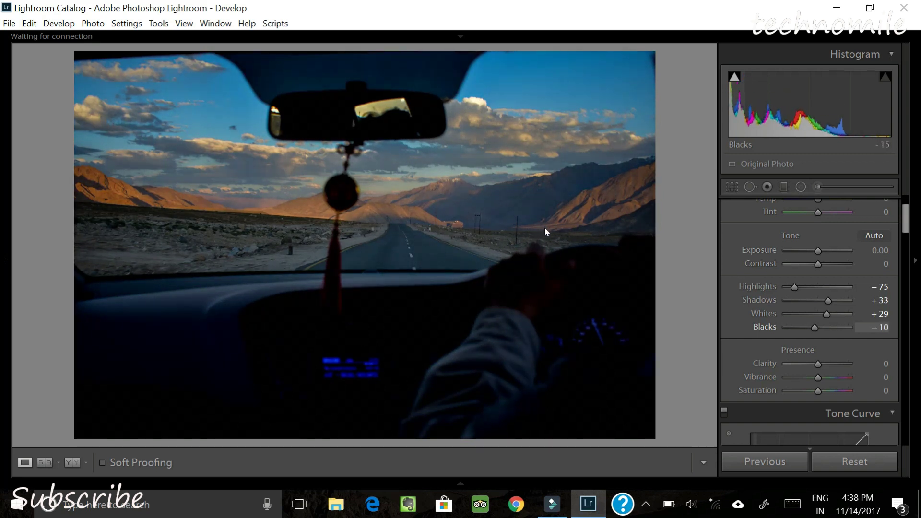
pyautogui.press('+')
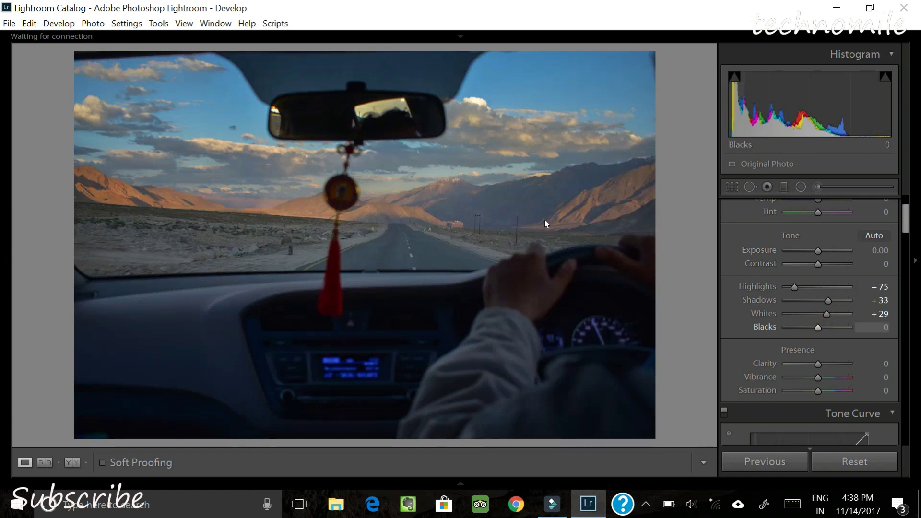
pyautogui.press('+')
pyautogui.press('+')
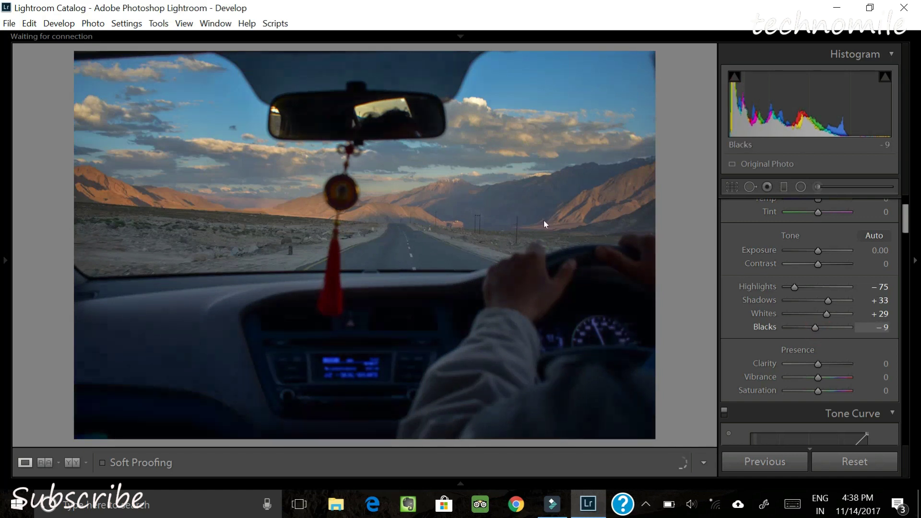
pyautogui.press('+')
pyautogui.press('+')
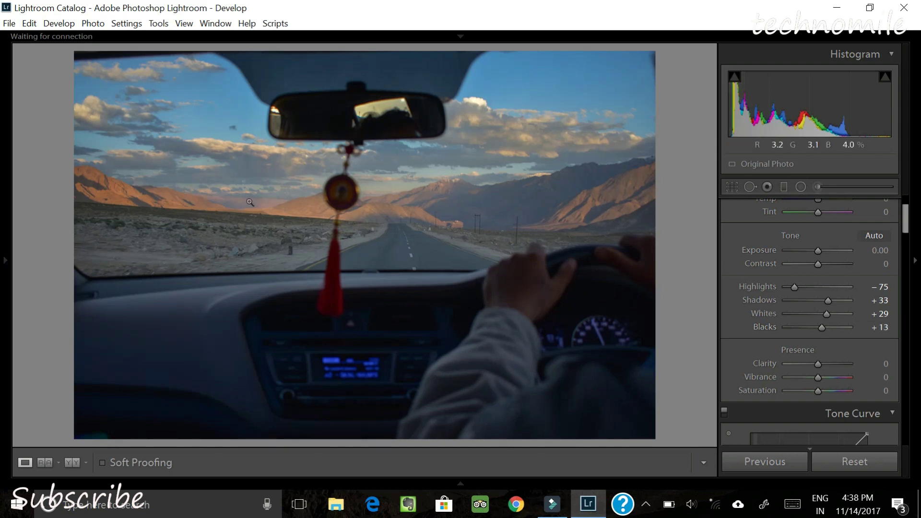
pyautogui.click(4, 200)
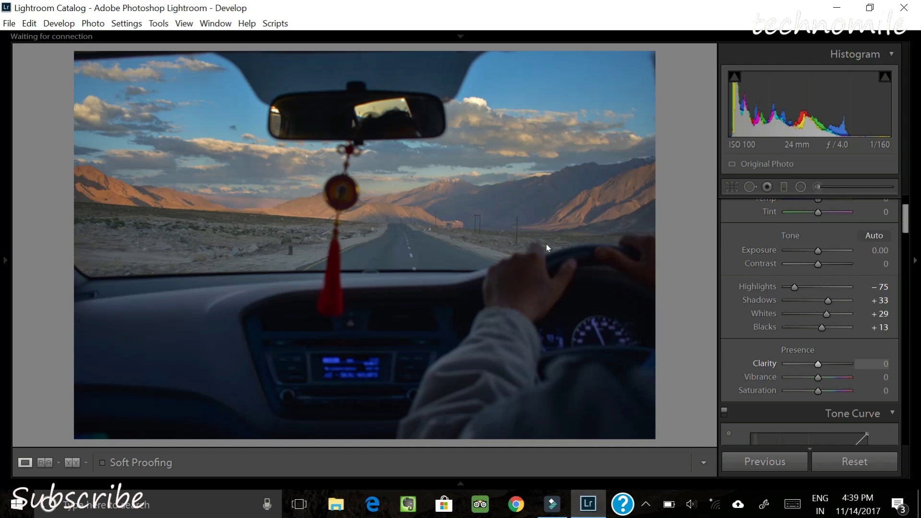
# Try raising the photo's Clarity through +30 and +80 to the maximum of +100.
pyautogui.moveTo(819, 365)
pyautogui.mouseDown()
pyautogui.moveTo(828, 365)
pyautogui.moveTo(810, 368)
pyautogui.moveTo(817, 362)
pyautogui.mouseUp()
pyautogui.moveTo(818, 365); pyautogui.dragTo(827, 367)
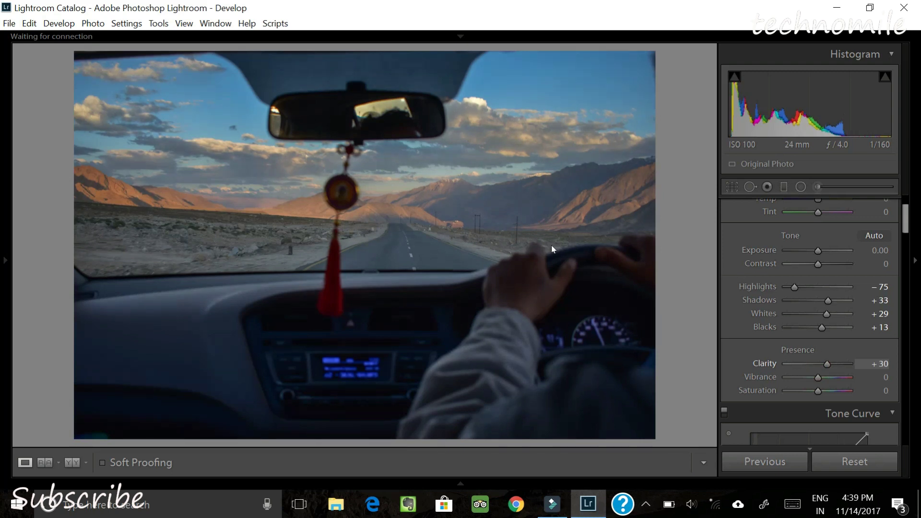
pyautogui.moveTo(827, 368)
pyautogui.mouseDown()
pyautogui.moveTo(817, 371)
pyautogui.moveTo(826, 369)
pyautogui.mouseUp()
pyautogui.moveTo(826, 364); pyautogui.dragTo(842, 364)
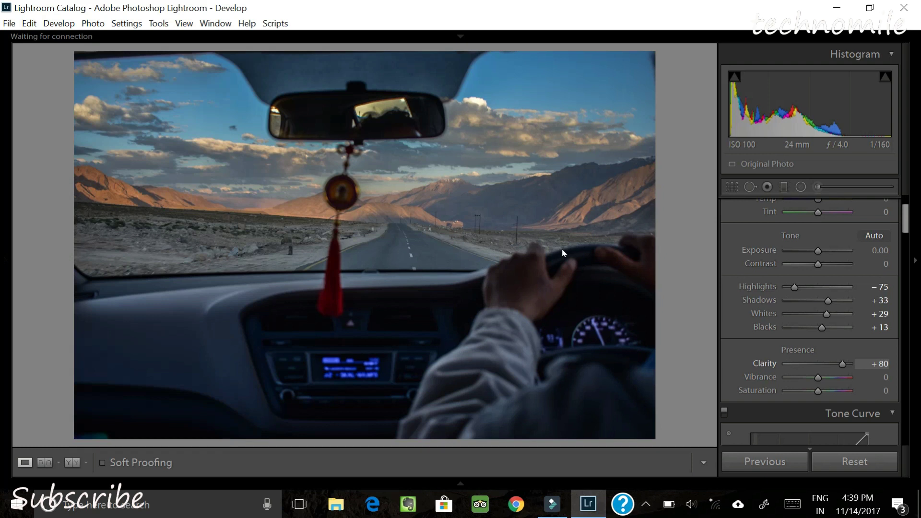
pyautogui.moveTo(843, 364); pyautogui.dragTo(849, 365)
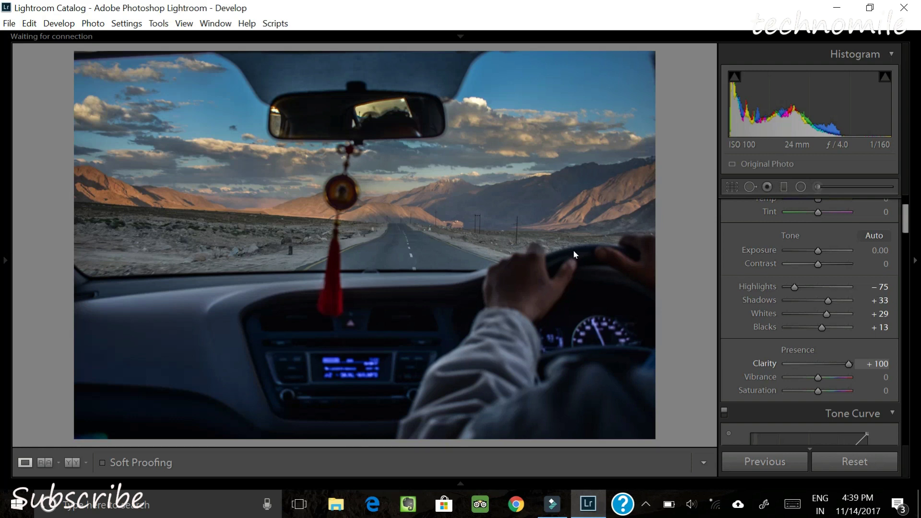
# Reduce the photo's Clarity to a moderate +50.
pyautogui.press('-')
pyautogui.press('-')
pyautogui.press('-')
pyautogui.press('-')
pyautogui.press('-')
pyautogui.press('-')
pyautogui.press('-')
pyautogui.press('-')
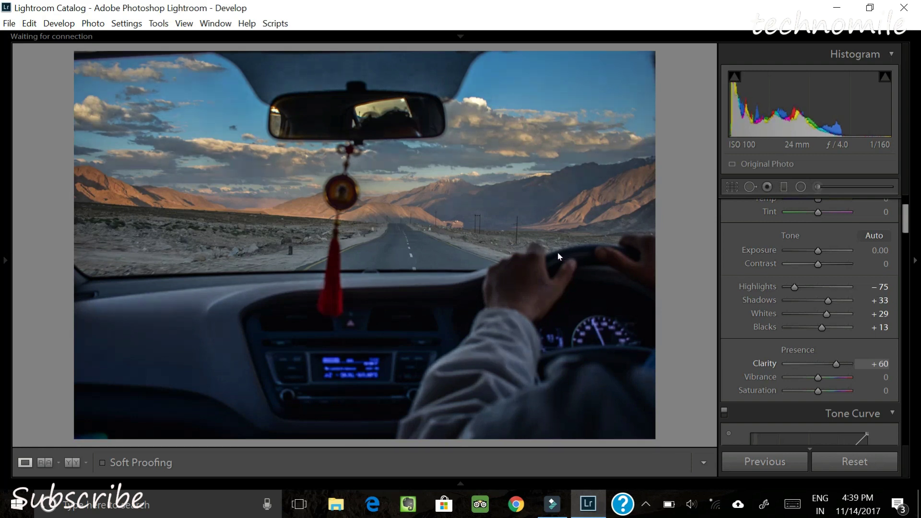
pyautogui.moveTo(836, 364); pyautogui.dragTo(836, 364)
pyautogui.press('Down')
pyautogui.press('Down')
pyautogui.press('Down')
pyautogui.press('Down')
pyautogui.press('Down')
pyautogui.press('Down')
pyautogui.press('Down')
pyautogui.press('Down')
pyautogui.press('Down')
pyautogui.press('Down')
pyautogui.press('Down')
pyautogui.press('Down')
pyautogui.press('Down')
pyautogui.press('Down')
pyautogui.press('Down')
pyautogui.press('Down')
pyautogui.press('Down')
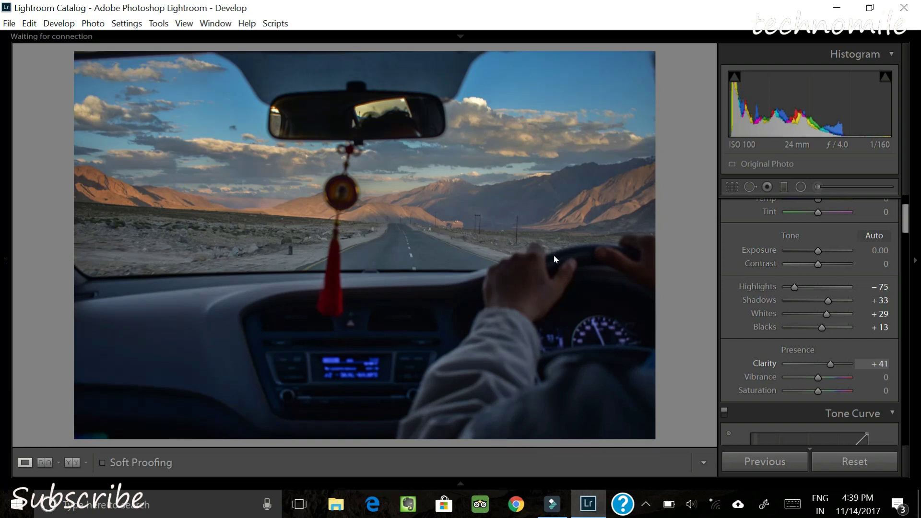
pyautogui.press('Up')
pyautogui.press('Up')
pyautogui.press('Up')
pyautogui.press('Up')
pyautogui.press('Up')
pyautogui.press('Up')
pyautogui.press('Up')
pyautogui.press('Up')
pyautogui.press('Up')
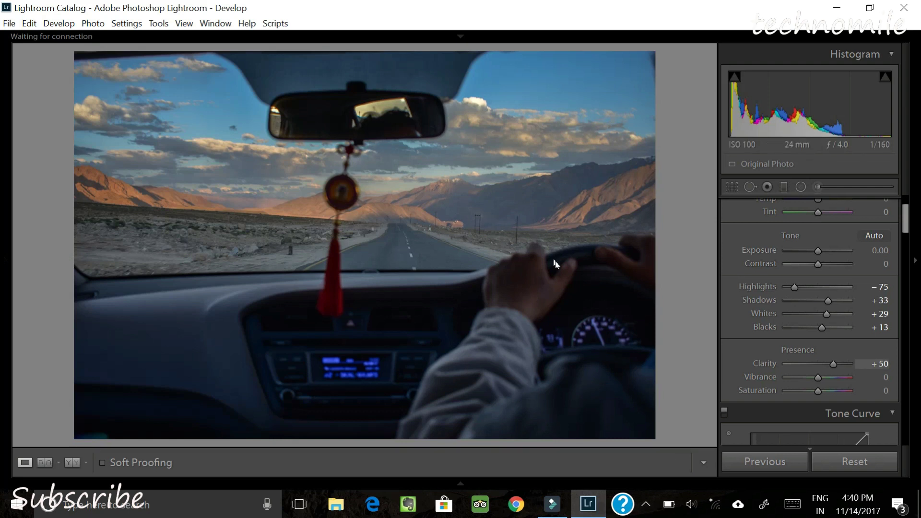
# Set the photo's Vibrance to +21 for slightly richer colours.
pyautogui.moveTo(819, 378); pyautogui.dragTo(838, 378)
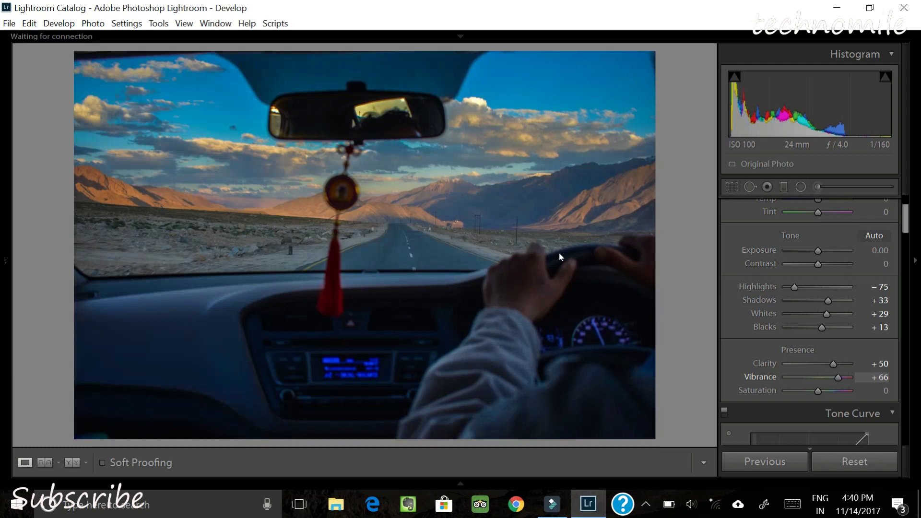
pyautogui.hotkey('shift', '-')
pyautogui.hotkey('shift', '-')
pyautogui.press('-')
pyautogui.press('-')
pyautogui.press('-')
pyautogui.press('-')
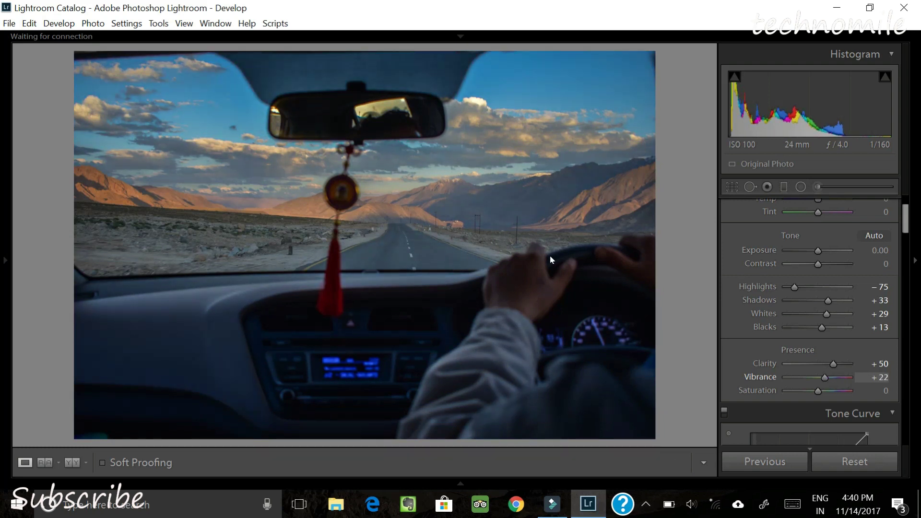
pyautogui.press('-')
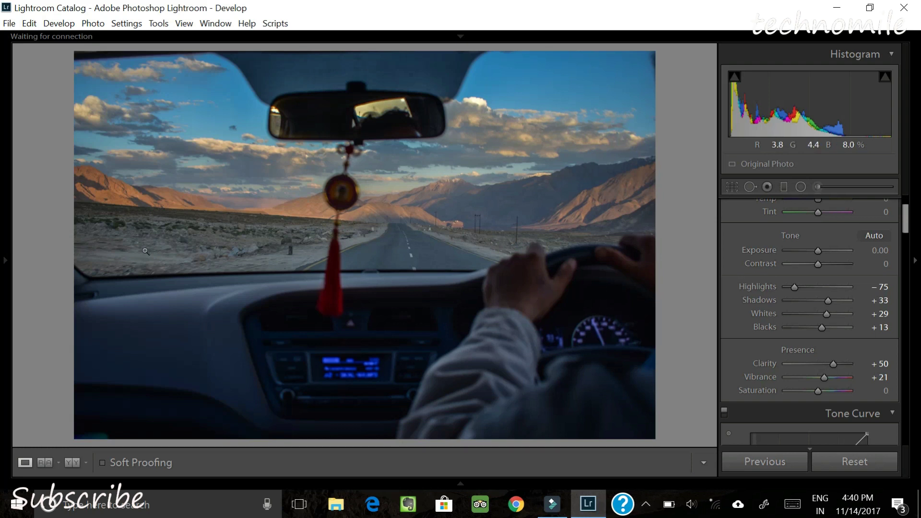
# Try the Tone Curve's Highlights region at +100 and at -53 to compare the effect on the sky.
pyautogui.press('.')
pyautogui.scroll(-2, 811, 374)
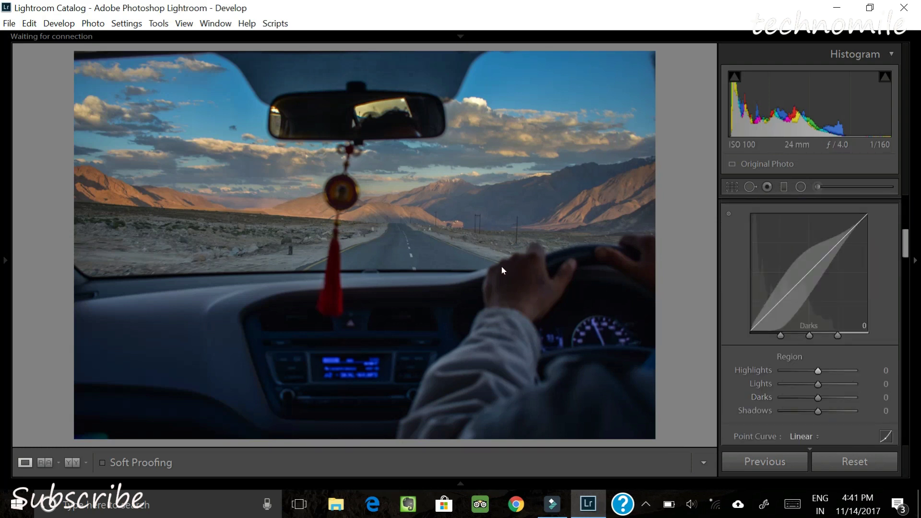
pyautogui.scroll(3, 494, 208)
pyautogui.scroll(-2, 506, 229)
pyautogui.scroll(1, 506, 229)
pyautogui.scroll(-1, 506, 227)
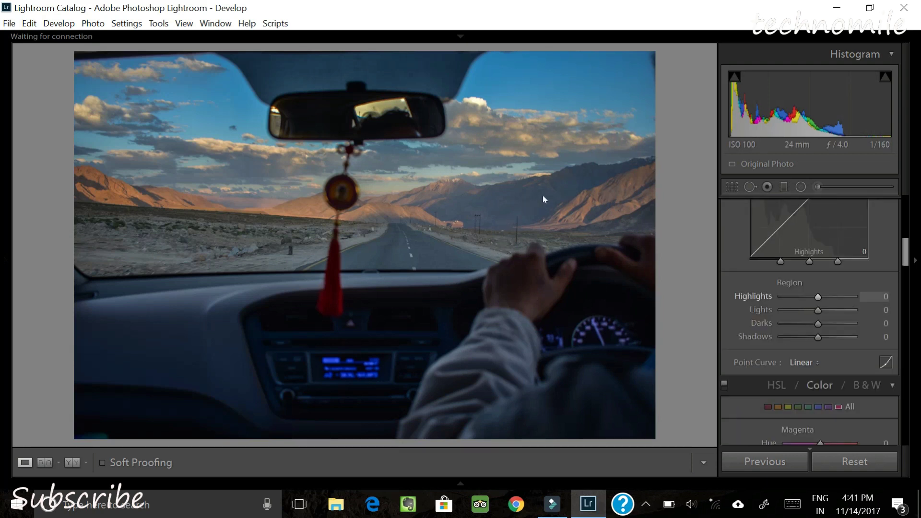
pyautogui.moveTo(818, 298); pyautogui.dragTo(856, 300)
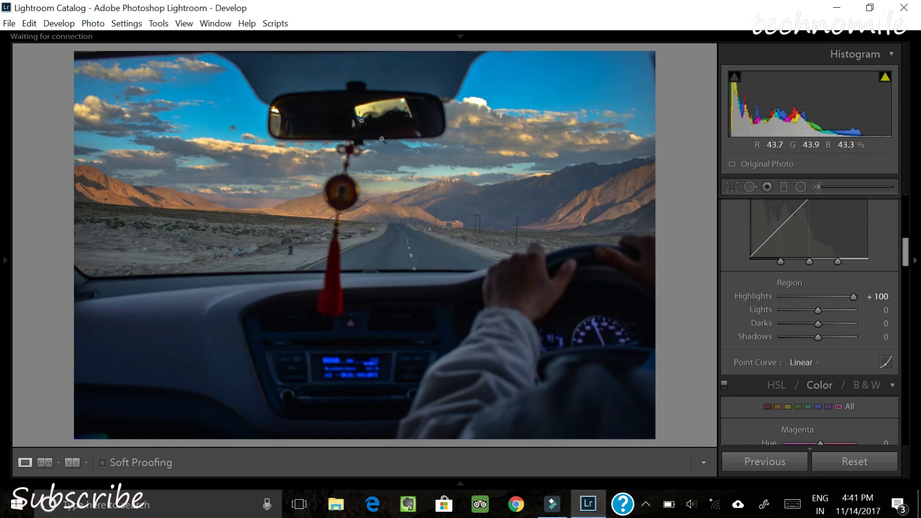
pyautogui.moveTo(850, 298); pyautogui.dragTo(838, 298)
pyautogui.press('Down')
pyautogui.press('Down')
pyautogui.press('Down')
pyautogui.press('Down')
pyautogui.press('Down')
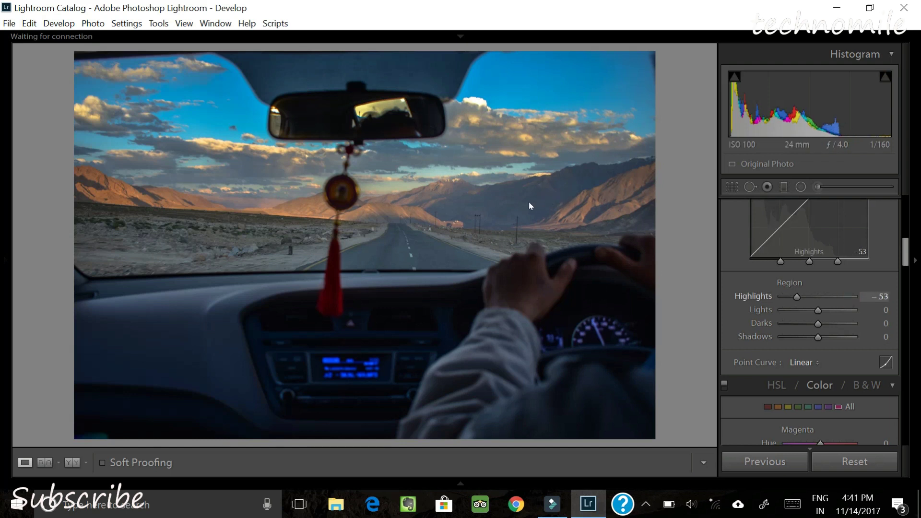
# Try the Tone Curve's Highlights region at the maximum of +100 again.
pyautogui.press('Up')
pyautogui.press('Up')
pyautogui.press('Up')
pyautogui.press('Up')
pyautogui.press('Up')
pyautogui.press('Up')
pyautogui.press('Up')
pyautogui.press('Up')
pyautogui.press('Up')
pyautogui.press('Up')
pyautogui.press('Up')
pyautogui.press('Up')
pyautogui.press('Up')
pyautogui.press('Up')
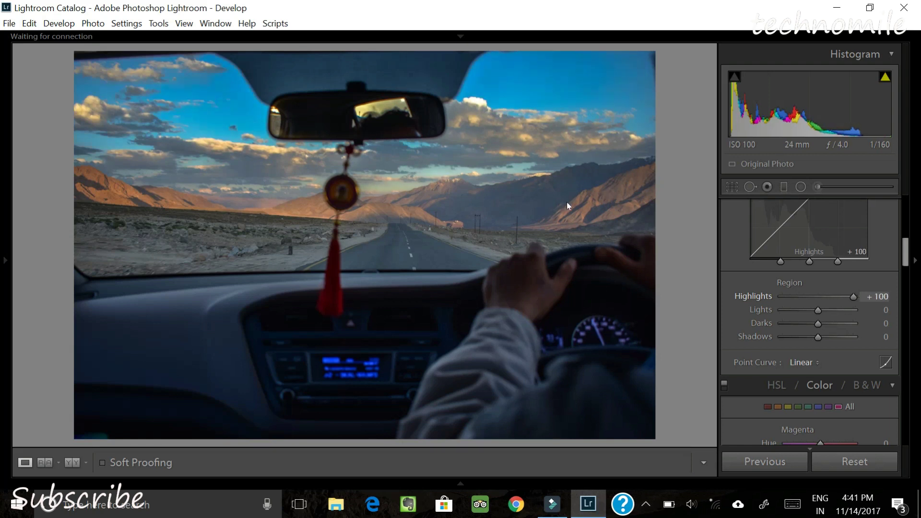
# Set the Tone Curve's Highlights region to +61.
pyautogui.press('Down')
pyautogui.press('Down')
pyautogui.press('Down')
pyautogui.press('Down')
pyautogui.press('Down')
pyautogui.press('Down')
pyautogui.press('Down')
pyautogui.press('Down')
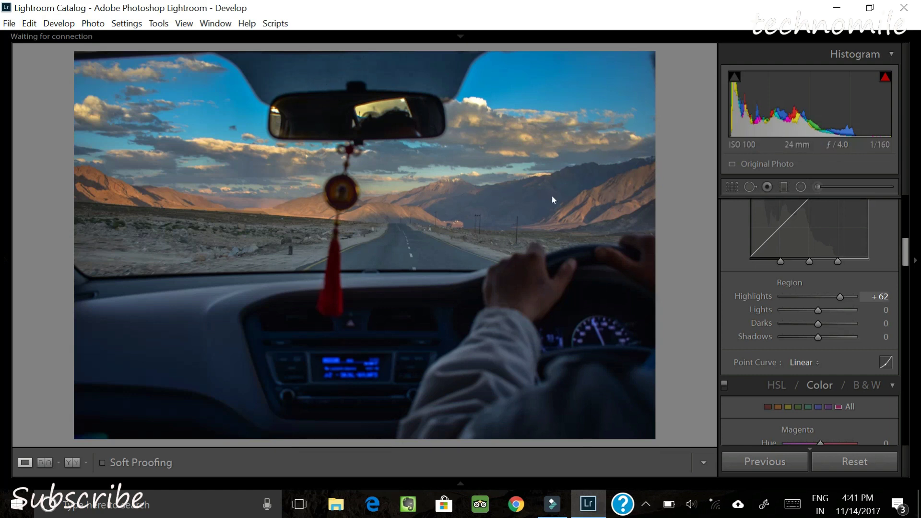
pyautogui.moveTo(840, 296); pyautogui.dragTo(837, 296)
pyautogui.moveTo(556, 202); pyautogui.dragTo(561, 204)
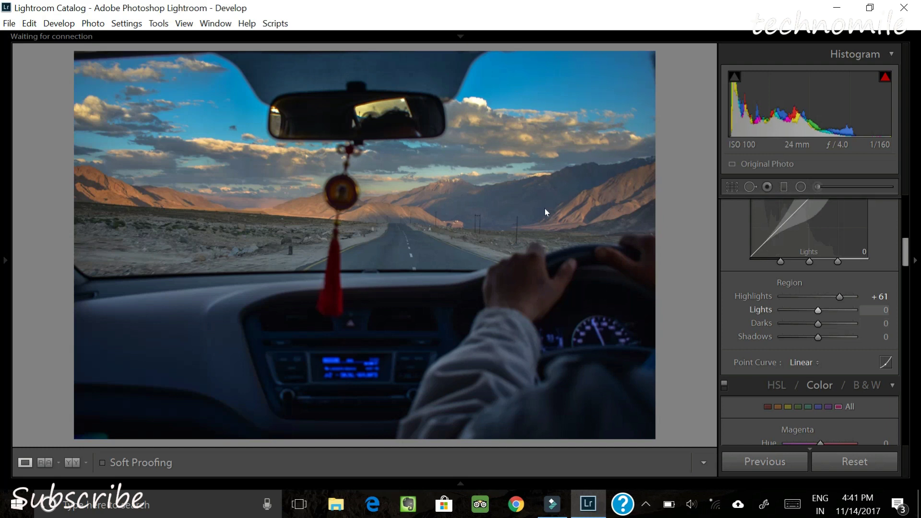
# Set the Tone Curve's Lights region to +20 and its Darks region to -14.
pyautogui.moveTo(545, 208); pyautogui.dragTo(551, 212)
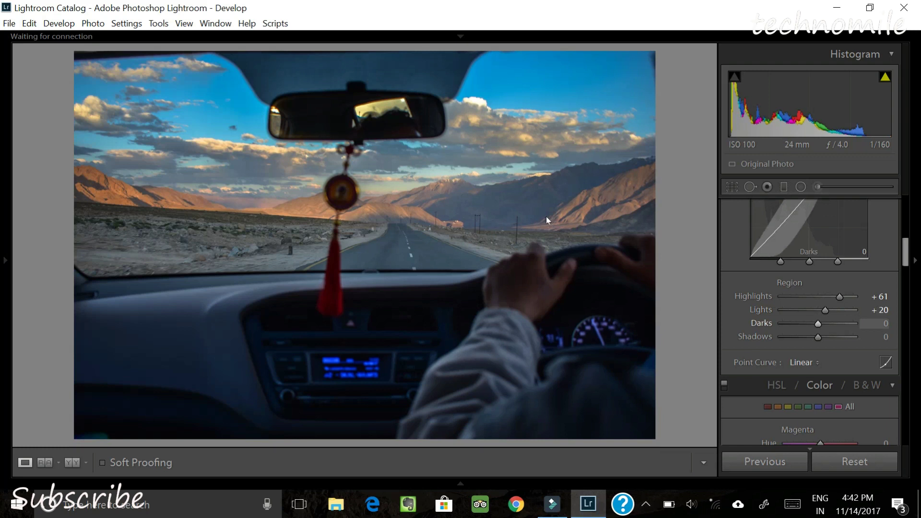
pyautogui.moveTo(546, 217); pyautogui.dragTo(545, 219)
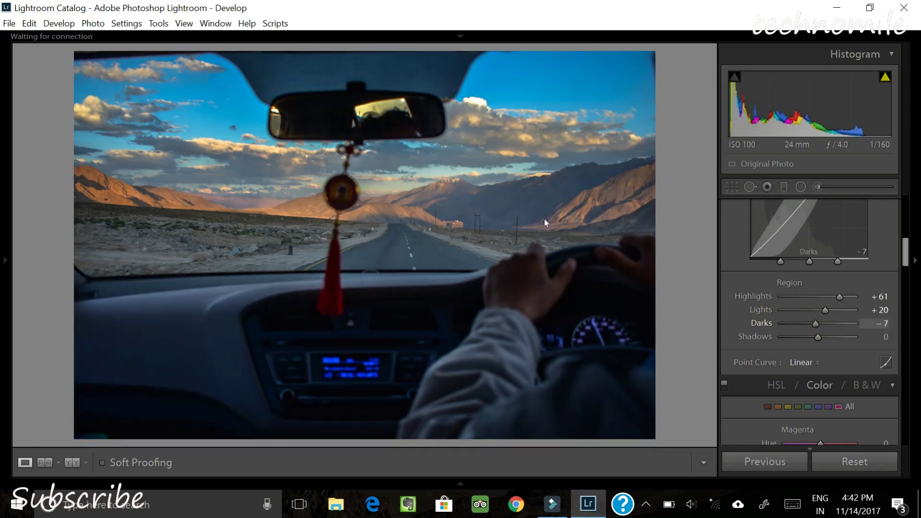
pyautogui.moveTo(544, 219)
pyautogui.mouseDown()
pyautogui.moveTo(548, 225)
pyautogui.moveTo(542, 218)
pyautogui.mouseUp()
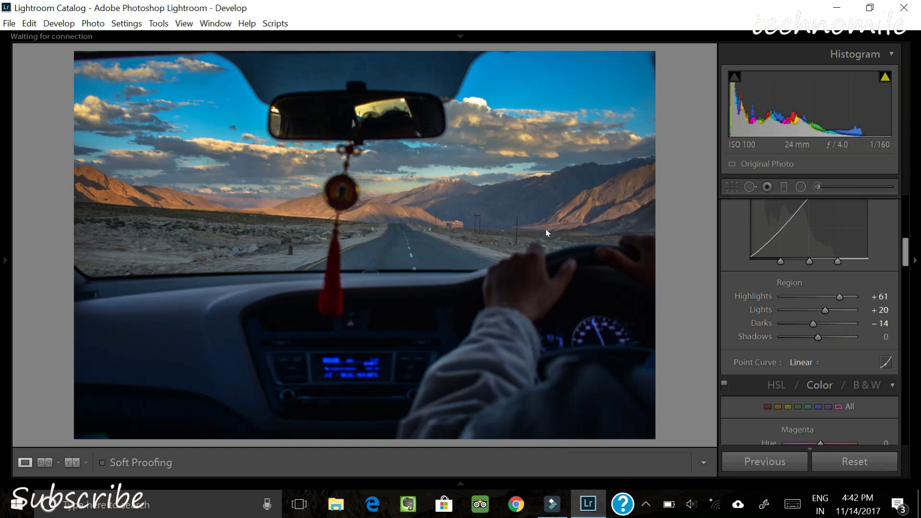
# Set the Tone Curve's Shadows region to +27.
pyautogui.moveTo(818, 339); pyautogui.dragTo(822, 339)
pyautogui.moveTo(548, 226); pyautogui.dragTo(552, 226)
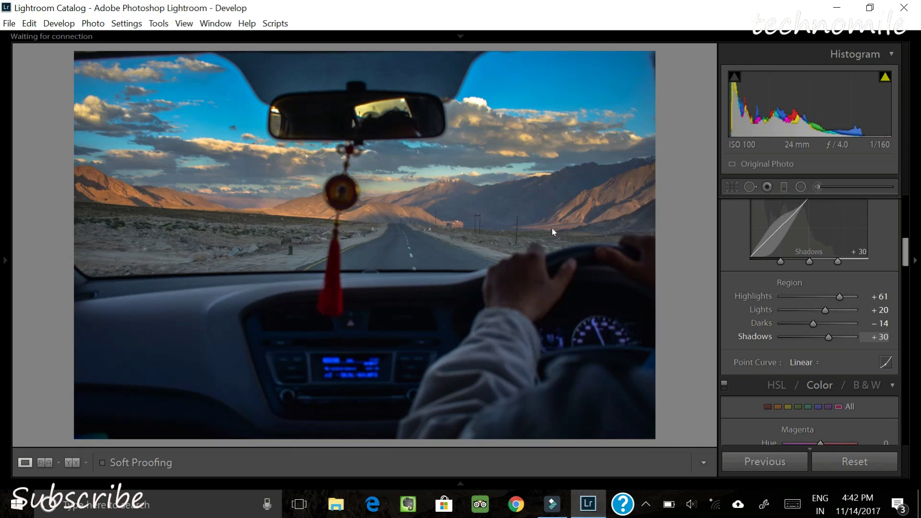
pyautogui.moveTo(829, 340); pyautogui.dragTo(827, 340)
# Bring the HSL/Color/B&W adjustments into view and collapse the Split Toning section.
pyautogui.scroll(-1, 507, 209)
pyautogui.scroll(6, 507, 209)
pyautogui.hotkey('ctrl', '2')
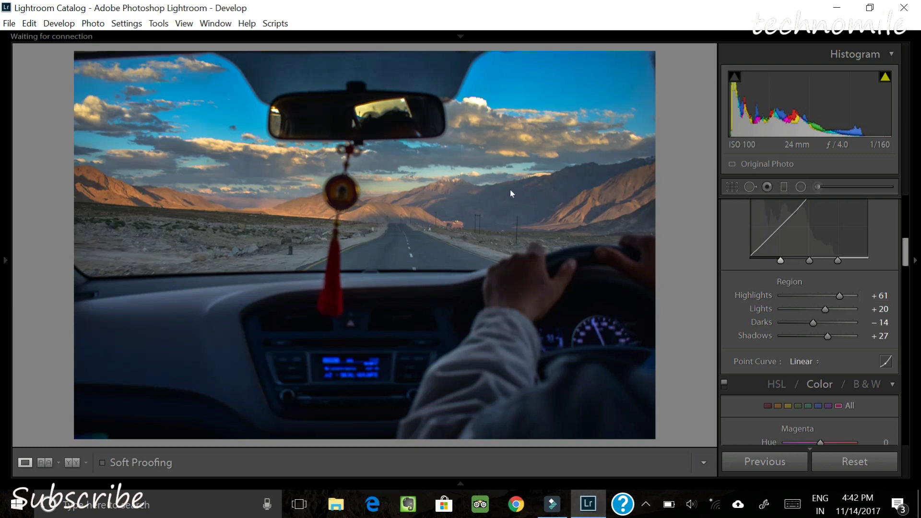
pyautogui.hotkey('ctrl', '3')
pyautogui.hotkey('ctrl', '3')
pyautogui.hotkey('ctrl', '4')
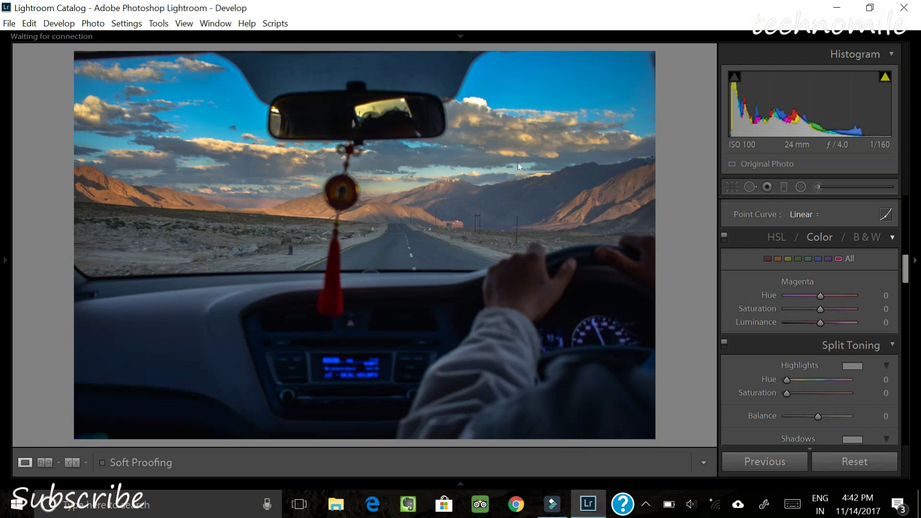
pyautogui.hotkey('ctrl', '3')
pyautogui.hotkey('ctrl', '4')
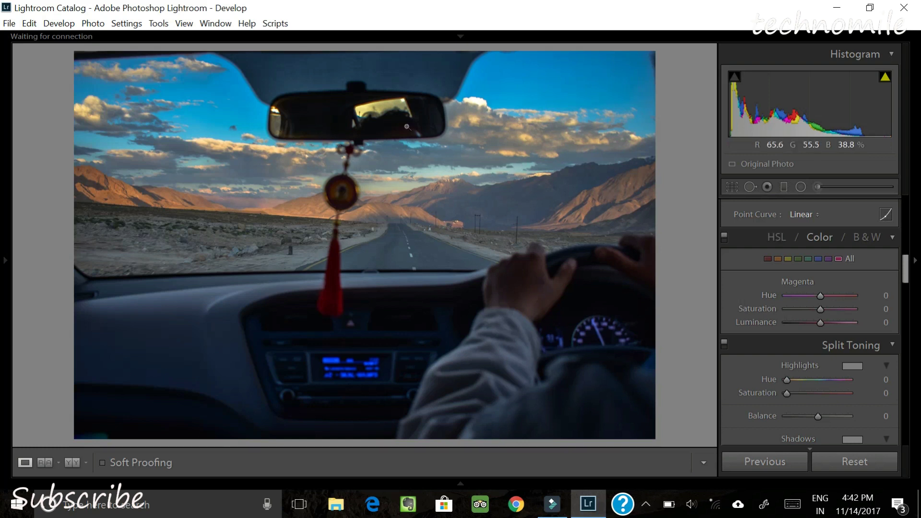
pyautogui.hotkey('ctrl', '5')
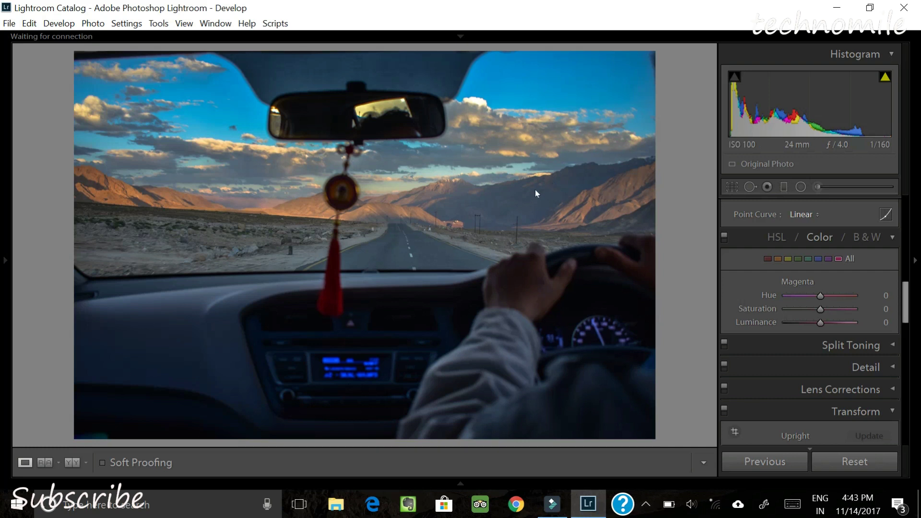
# Show the Color adjustments for the Orange range and set its Hue to -11.
pyautogui.click(776, 259)
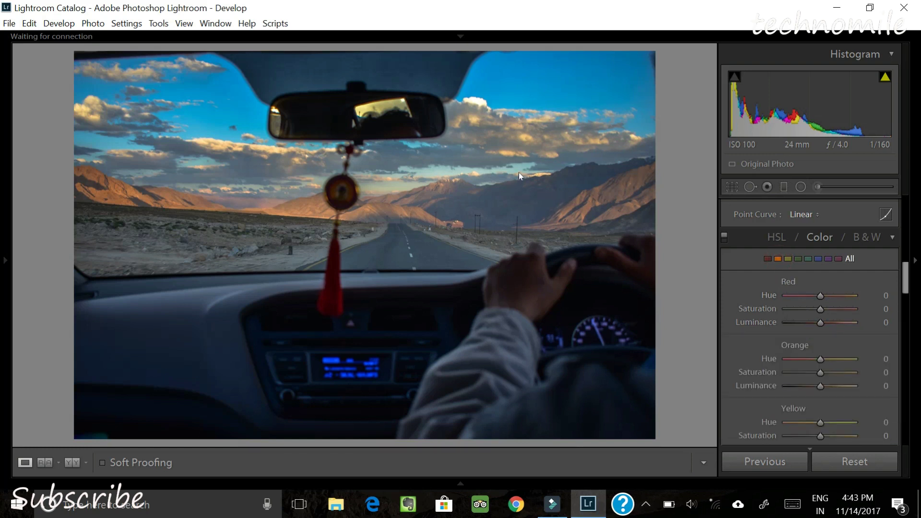
pyautogui.click(779, 259)
pyautogui.moveTo(821, 296); pyautogui.dragTo(818, 296)
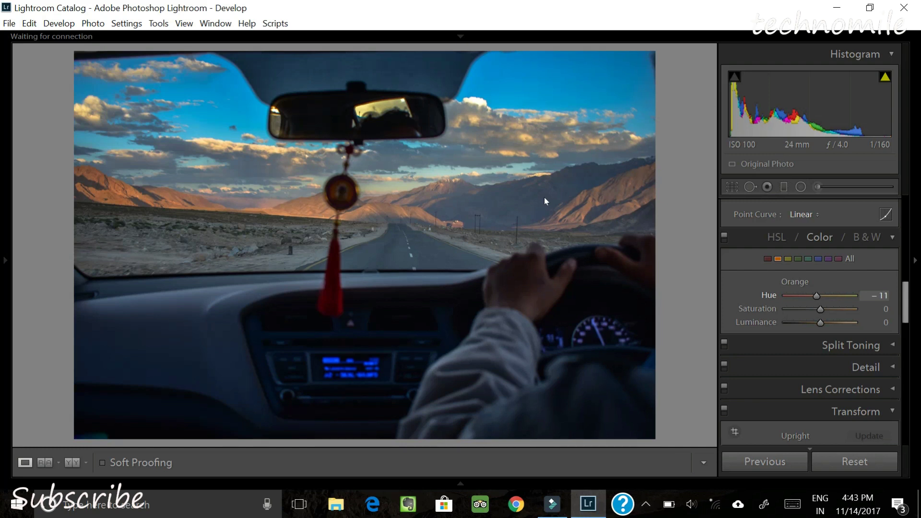
# Try lower and higher Orange Hue values to compare the mountain tones, returning to -11.
pyautogui.moveTo(816, 296); pyautogui.dragTo(811, 296)
pyautogui.press('Up')
pyautogui.press('Up')
pyautogui.press('Up')
pyautogui.press('Up')
pyautogui.press('Up')
pyautogui.press('Up')
pyautogui.press('Up')
pyautogui.press('Up')
pyautogui.press('Up')
pyautogui.press('Up')
pyautogui.press('Up')
pyautogui.press('Up')
pyautogui.press('Up')
pyautogui.press('Up')
pyautogui.press('Up')
pyautogui.press('Up')
pyautogui.press('Up')
pyautogui.press('Tab')
pyautogui.hotkey('shift', 'Tab')
pyautogui.press('Down')
pyautogui.press('Down')
pyautogui.press('Down')
pyautogui.press('Down')
pyautogui.press('Down')
pyautogui.press('Down')
pyautogui.press('Down')
pyautogui.press('Up')
pyautogui.press('Up')
pyautogui.press('Up')
pyautogui.press('Up')
pyautogui.press('Up')
pyautogui.press('Up')
pyautogui.press('Up')
pyautogui.press('Tab')
pyautogui.press('Tab')
pyautogui.press('Return')
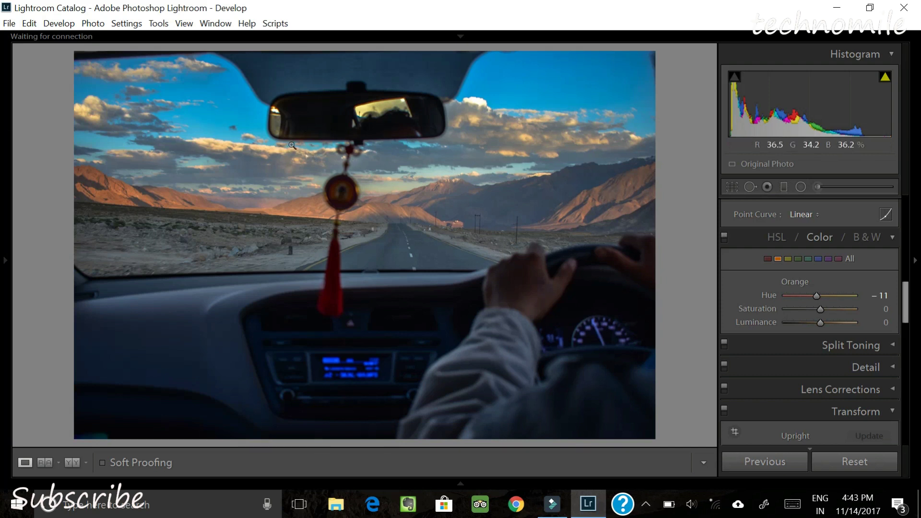
# Try the Orange Saturation at +25 and settle it at +15.
pyautogui.press('Tab')
pyautogui.moveTo(820, 309); pyautogui.dragTo(843, 309)
pyautogui.press('Up')
pyautogui.press('Up')
pyautogui.press('Up')
pyautogui.press('Up')
pyautogui.press('Up')
pyautogui.moveTo(843, 310); pyautogui.dragTo(829, 310)
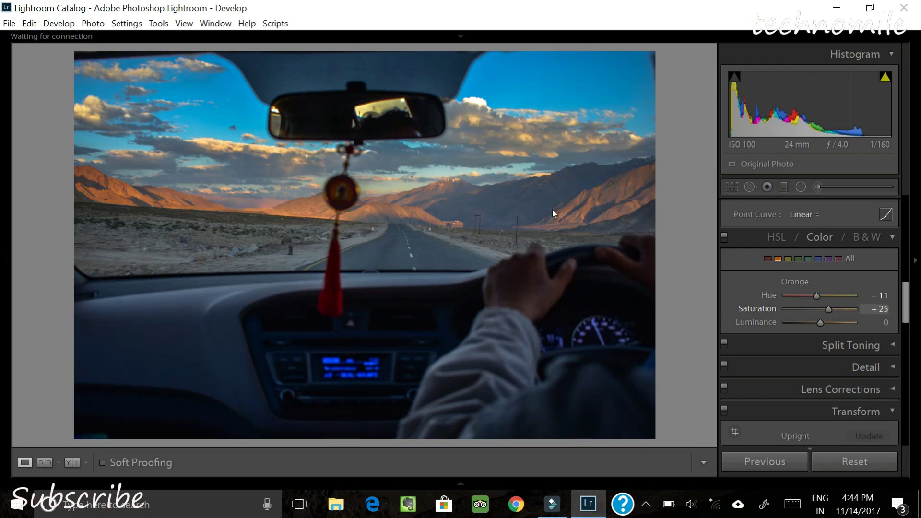
pyautogui.press('Down')
pyautogui.press('Down')
pyautogui.press('Down')
pyautogui.press('Down')
# Try raising the Orange Luminance to +38 and higher to compare the effect on the mountains.
pyautogui.press('.')
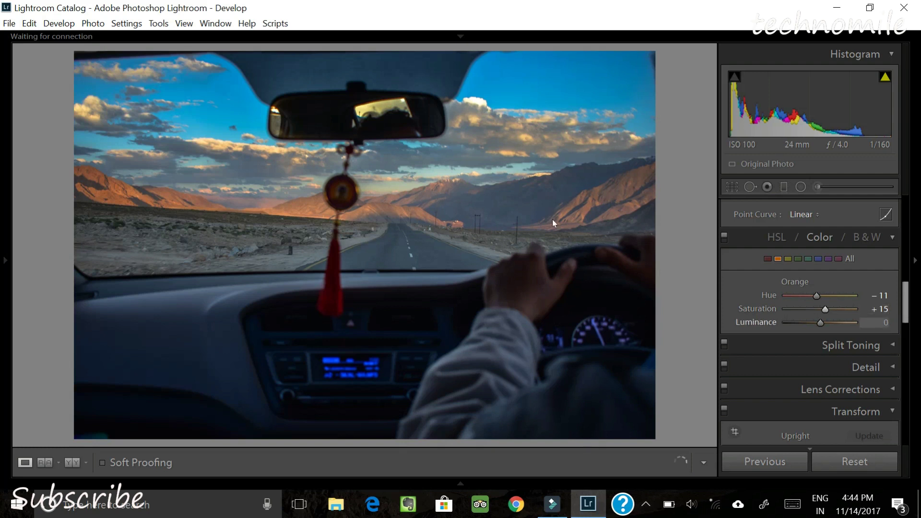
pyautogui.press('Up')
pyautogui.press('Up')
pyautogui.press('Up')
pyautogui.press('Up')
pyautogui.press('Up')
pyautogui.press('Up')
pyautogui.press('Up')
pyautogui.press('Up')
pyautogui.press('Up')
pyautogui.press('Up')
pyautogui.press('Up')
pyautogui.press('Up')
pyautogui.press('Up')
pyautogui.press('Up')
pyautogui.press('Up')
pyautogui.press('Up')
pyautogui.press('Up')
pyautogui.press('Up')
pyautogui.press('Up')
pyautogui.press('Up')
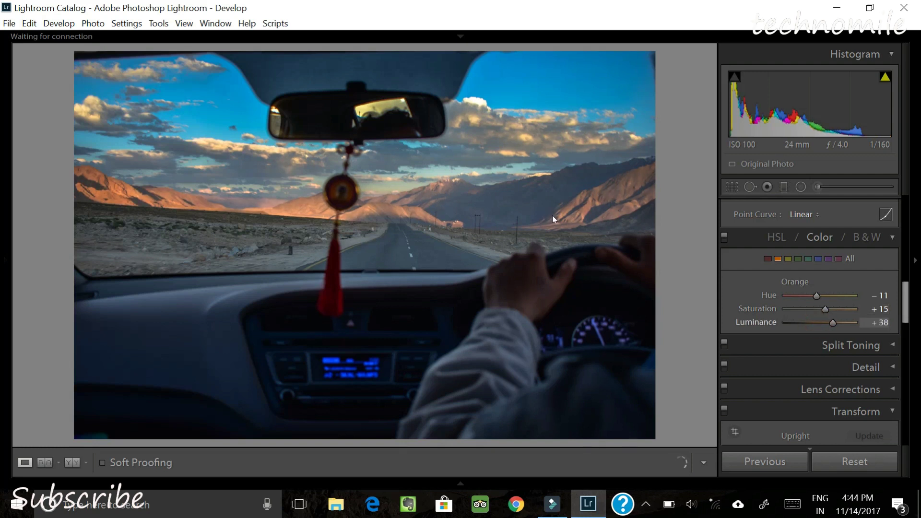
pyautogui.press('Up')
pyautogui.press('Up')
pyautogui.press('Up')
pyautogui.press('Up')
pyautogui.press('Up')
pyautogui.press('Up')
pyautogui.press('Up')
pyautogui.press('Up')
pyautogui.press('Up')
pyautogui.press('Up')
pyautogui.press('Up')
pyautogui.press('Up')
pyautogui.press('Up')
pyautogui.press('Up')
pyautogui.press('Up')
pyautogui.press('Up')
pyautogui.press('Up')
pyautogui.press('Up')
pyautogui.press('Up')
pyautogui.press('Up')
# Try lowering the Orange Luminance to +8 and further down.
pyautogui.press('Down')
pyautogui.press('Down')
pyautogui.press('Down')
pyautogui.press('Down')
pyautogui.press('Down')
pyautogui.press('Down')
pyautogui.press('Down')
pyautogui.press('Down')
pyautogui.press('Down')
pyautogui.press('Down')
pyautogui.press('Down')
pyautogui.press('Down')
pyautogui.press('Down')
pyautogui.press('Down')
pyautogui.press('Down')
pyautogui.press('Down')
pyautogui.press('Down')
pyautogui.press('Down')
pyautogui.press('Down')
pyautogui.press('Down')
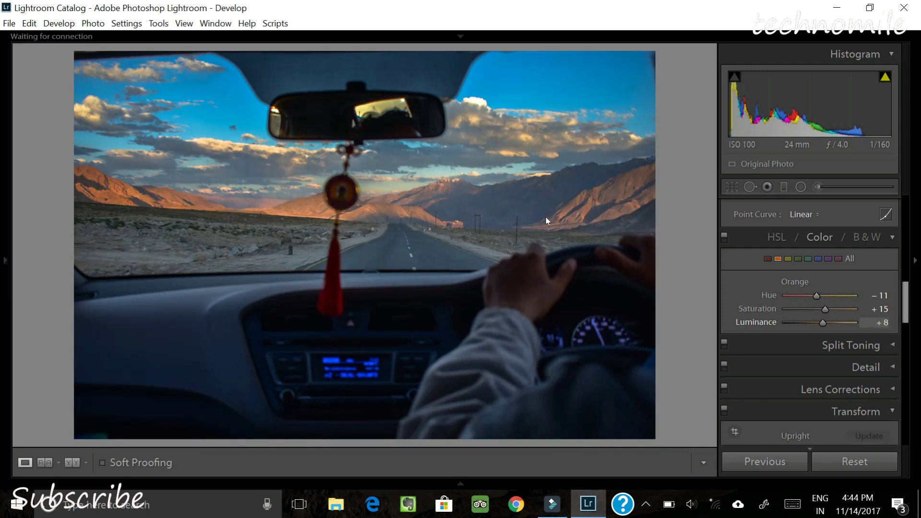
pyautogui.press('Down')
pyautogui.press('Down')
pyautogui.press('Down')
pyautogui.press('Down')
pyautogui.press('Down')
pyautogui.press('Down')
pyautogui.press('Down')
pyautogui.press('Down')
# Set the Orange Luminance to +31.
pyautogui.press('Up')
pyautogui.press('Up')
pyautogui.press('Up')
pyautogui.press('Up')
pyautogui.press('Up')
pyautogui.press('Up')
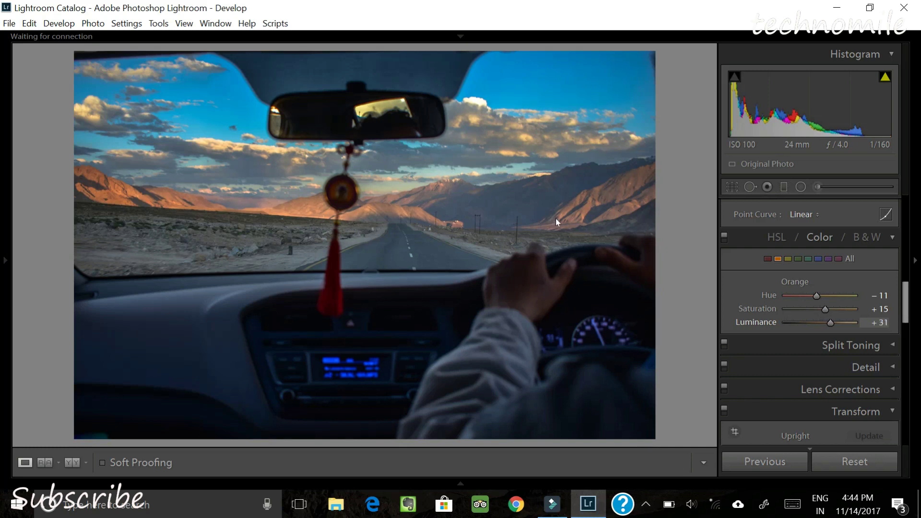
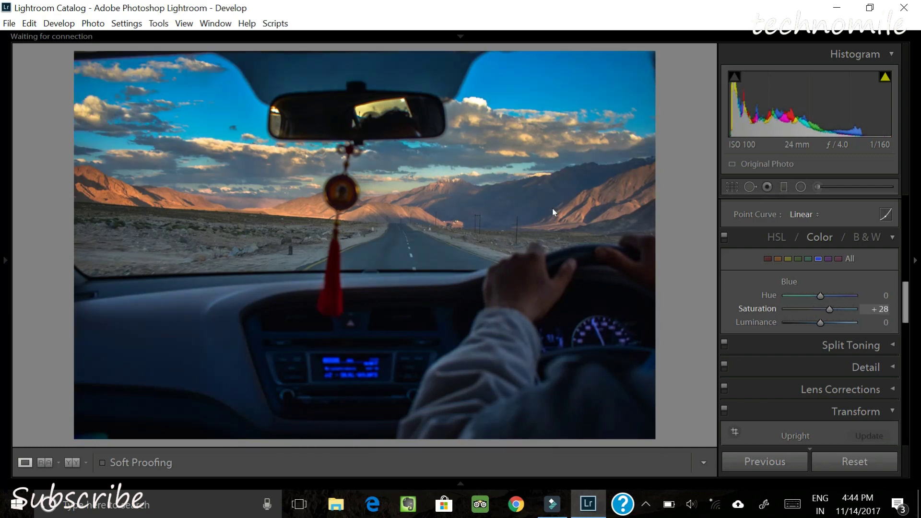
# Set the Blue range's Luminance to +31.
pyautogui.press('Tab')
pyautogui.hotkey('shift', 'Tab')
pyautogui.press('Tab')
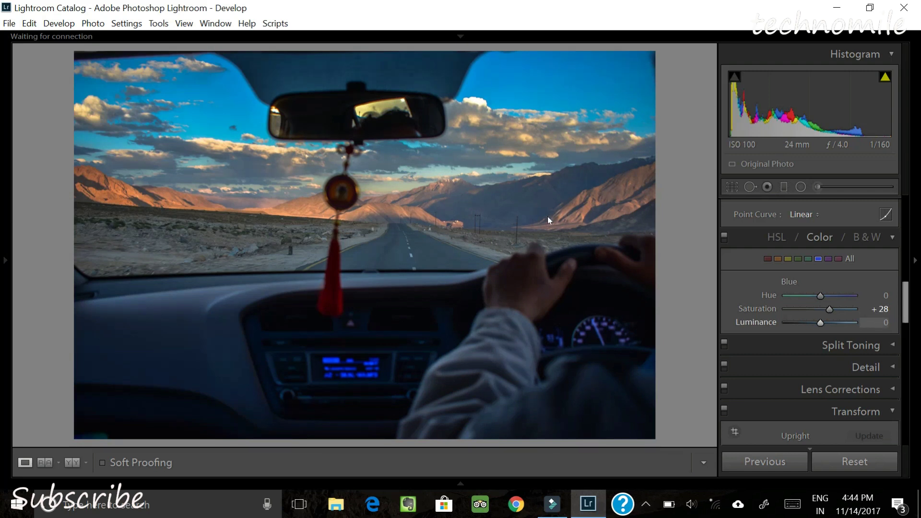
pyautogui.write('12')
pyautogui.press('Return')
pyautogui.write('31')
pyautogui.press('Return')
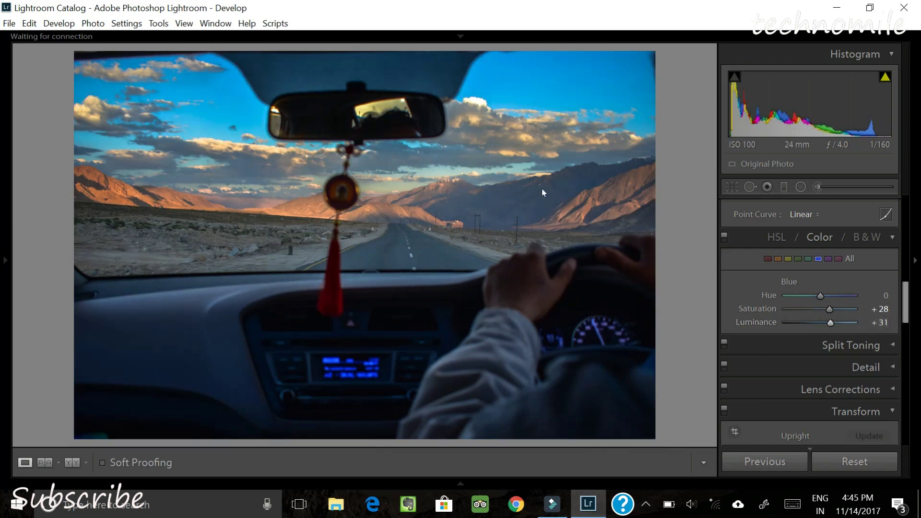
# Switch to the Aqua color range and set its Hue to +31.
pyautogui.click(808, 259)
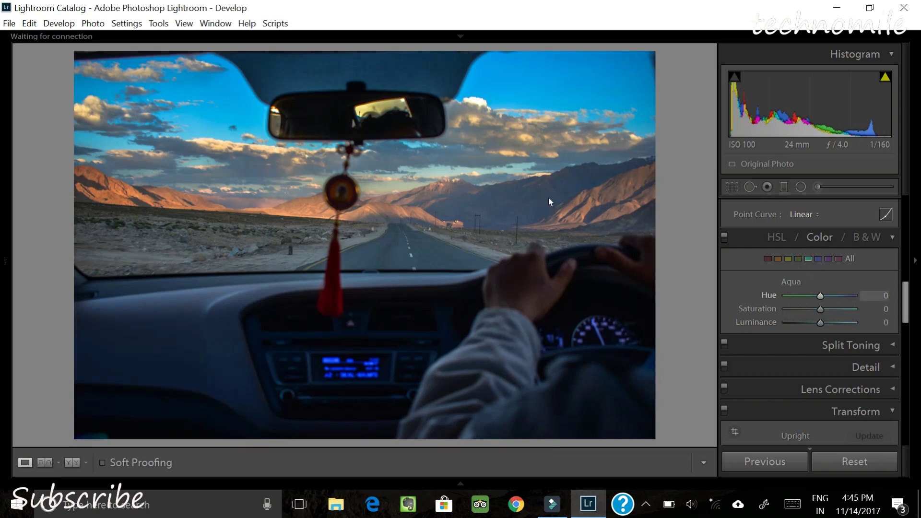
pyautogui.write('6')
pyautogui.press('Return')
pyautogui.moveTo(817, 296)
pyautogui.mouseDown()
pyautogui.moveTo(800, 296)
pyautogui.moveTo(853, 296)
pyautogui.moveTo(786, 296)
pyautogui.moveTo(847, 296)
pyautogui.moveTo(796, 296)
pyautogui.moveTo(826, 296)
pyautogui.mouseUp()
pyautogui.write('-61')
pyautogui.press('Return')
pyautogui.press('Up')
pyautogui.press('Up')
pyautogui.press('Up')
pyautogui.press('Up')
pyautogui.press('Up')
pyautogui.press('Up')
pyautogui.press('Up')
pyautogui.press('Up')
pyautogui.press('Up')
pyautogui.press('Up')
# Raise the Aqua range's Saturation to +48, then settle it at +37.
pyautogui.press('Tab')
pyautogui.press('Down')
pyautogui.press('Down')
pyautogui.press('Down')
pyautogui.press('Down')
pyautogui.press('Down')
pyautogui.press('Down')
pyautogui.press('Down')
pyautogui.press('Down')
pyautogui.press('Down')
pyautogui.press('Down')
pyautogui.press('Down')
pyautogui.press('Down')
pyautogui.press('Down')
pyautogui.press('Down')
pyautogui.press('Down')
pyautogui.press('Down')
pyautogui.press('Down')
pyautogui.press('Down')
pyautogui.press('Down')
pyautogui.press('Down')
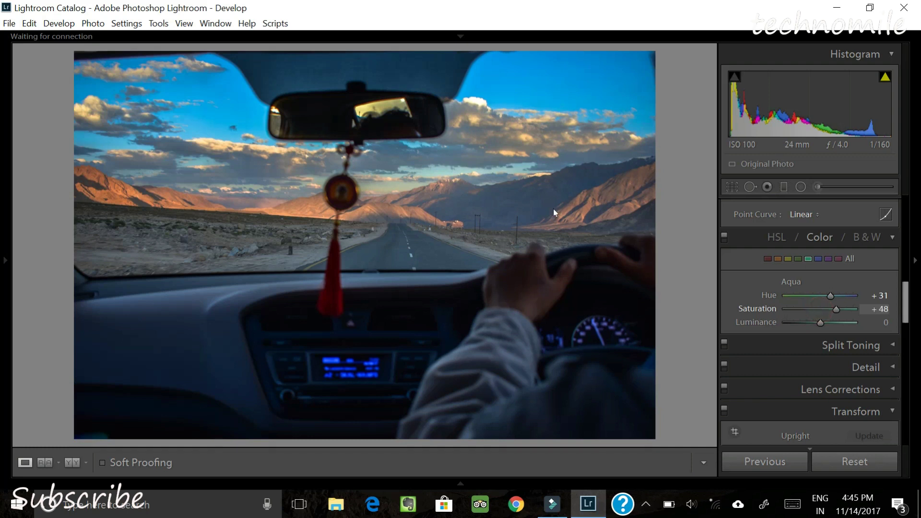
pyautogui.moveTo(807, 310)
pyautogui.mouseDown()
pyautogui.moveTo(832, 310)
pyautogui.moveTo(823, 323)
pyautogui.moveTo(844, 323)
pyautogui.moveTo(811, 323)
pyautogui.moveTo(842, 323)
pyautogui.moveTo(821, 323)
pyautogui.mouseUp()
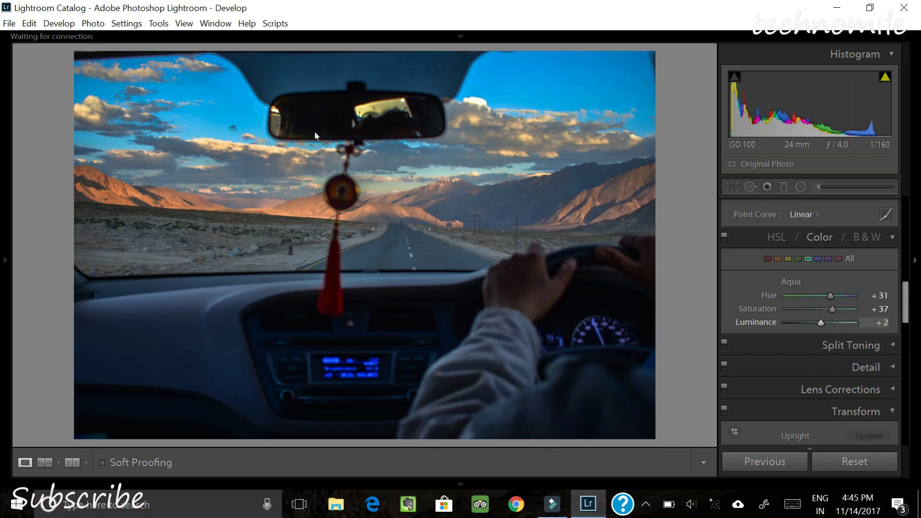
# Set the Aqua range's Luminance to +22.
pyautogui.click(321, 136)
pyautogui.press('Down')
pyautogui.press('Down')
pyautogui.press('Down')
pyautogui.press('Down')
pyautogui.press('Down')
pyautogui.press('Down')
pyautogui.press('Down')
pyautogui.press('Down')
pyautogui.press('Down')
pyautogui.press('Down')
pyautogui.press('Down')
pyautogui.press('Down')
pyautogui.press('Down')
pyautogui.press('Down')
pyautogui.press('Down')
pyautogui.press('Down')
pyautogui.press('Down')
pyautogui.press('Down')
pyautogui.press('Down')
pyautogui.press('Down')
pyautogui.press('Up')
pyautogui.press('Up')
pyautogui.press('Up')
pyautogui.press('Up')
pyautogui.press('Up')
pyautogui.press('Up')
pyautogui.press('Up')
pyautogui.press('Up')
pyautogui.press('Up')
pyautogui.press('Up')
pyautogui.press('Up')
pyautogui.press('Up')
pyautogui.press('Up')
pyautogui.press('Up')
pyautogui.press('Up')
pyautogui.press('Up')
pyautogui.press('Up')
pyautogui.press('Up')
pyautogui.press('Up')
pyautogui.press('Up')
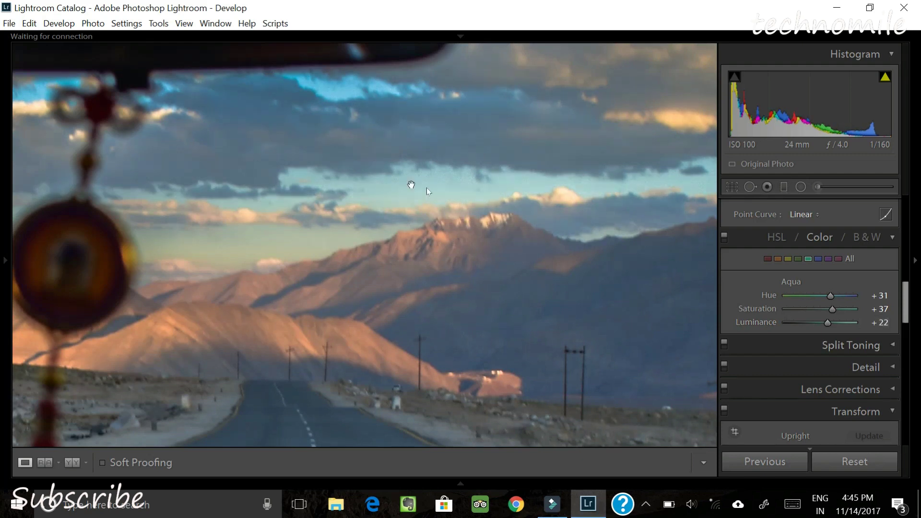
pyautogui.click(439, 189)
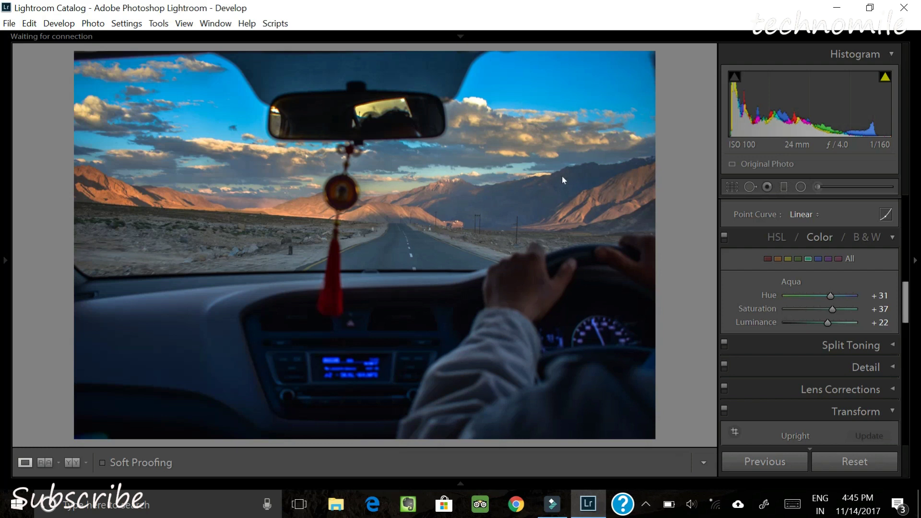
# Switch to the Purple color range and lower its Hue to -87.
pyautogui.click(829, 258)
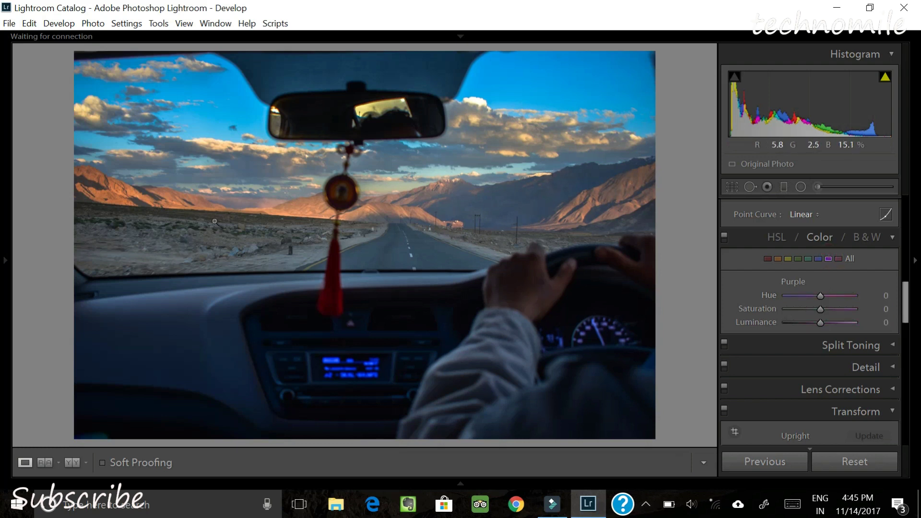
pyautogui.press(',')
pyautogui.press(',')
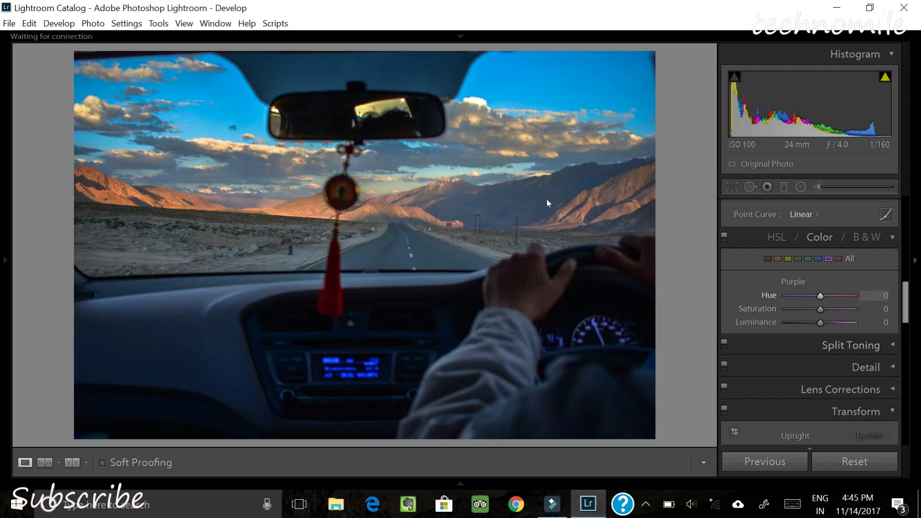
pyautogui.moveTo(820, 297)
pyautogui.mouseDown()
pyautogui.moveTo(792, 301)
pyautogui.moveTo(834, 304)
pyautogui.mouseUp()
pyautogui.press('-')
pyautogui.press('-')
pyautogui.press('-')
pyautogui.press('-')
pyautogui.press('-')
pyautogui.press('-')
pyautogui.press('-')
pyautogui.press('-')
pyautogui.press('-')
pyautogui.press('-')
pyautogui.press('-')
pyautogui.press('-')
pyautogui.press('-')
pyautogui.press('-')
pyautogui.press('-')
pyautogui.press('-')
pyautogui.press('-')
pyautogui.press('-')
pyautogui.press('-')
pyautogui.press('-')
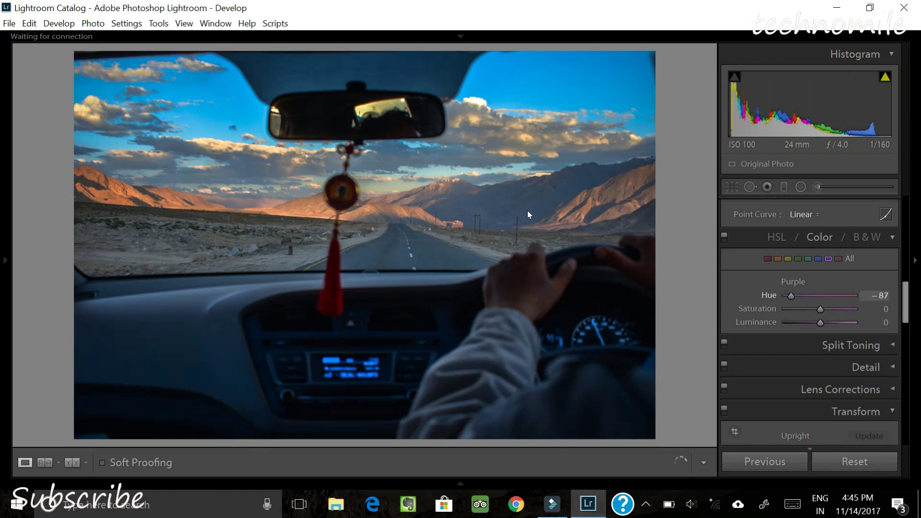
# Sweep the Purple range's Hue up and down to compare the effect, then settle it at +34.
pyautogui.press('=')
pyautogui.press('=')
pyautogui.press('=')
pyautogui.press('=')
pyautogui.press('=')
pyautogui.press('=')
pyautogui.press('=')
pyautogui.press('=')
pyautogui.press('=')
pyautogui.press('=')
pyautogui.press('=')
pyautogui.press('=')
pyautogui.press('=')
pyautogui.press('=')
pyautogui.press('=')
pyautogui.press('=')
pyautogui.press('=')
pyautogui.press('=')
pyautogui.press('=')
pyautogui.press('=')
pyautogui.press('-')
pyautogui.press('-')
pyautogui.press('-')
pyautogui.press('-')
pyautogui.press('-')
pyautogui.press('-')
pyautogui.press('-')
pyautogui.press('-')
pyautogui.press('-')
pyautogui.press('-')
pyautogui.press('-')
pyautogui.press('-')
pyautogui.press('-')
pyautogui.press('-')
pyautogui.press('-')
pyautogui.press('-')
pyautogui.press('-')
pyautogui.press('-')
pyautogui.press('-')
pyautogui.moveTo(792, 297); pyautogui.dragTo(829, 296)
pyautogui.press('-')
pyautogui.press('-')
pyautogui.press('-')
pyautogui.press('-')
pyautogui.press('-')
pyautogui.press('-')
pyautogui.press('-')
pyautogui.press('-')
pyautogui.press('-')
pyautogui.press('-')
pyautogui.press('-')
pyautogui.press('-')
pyautogui.press('-')
pyautogui.press('-')
pyautogui.press('-')
pyautogui.press('-')
pyautogui.press('-')
pyautogui.press('-')
pyautogui.press('-')
pyautogui.press('-')
pyautogui.moveTo(805, 296); pyautogui.dragTo(840, 296)
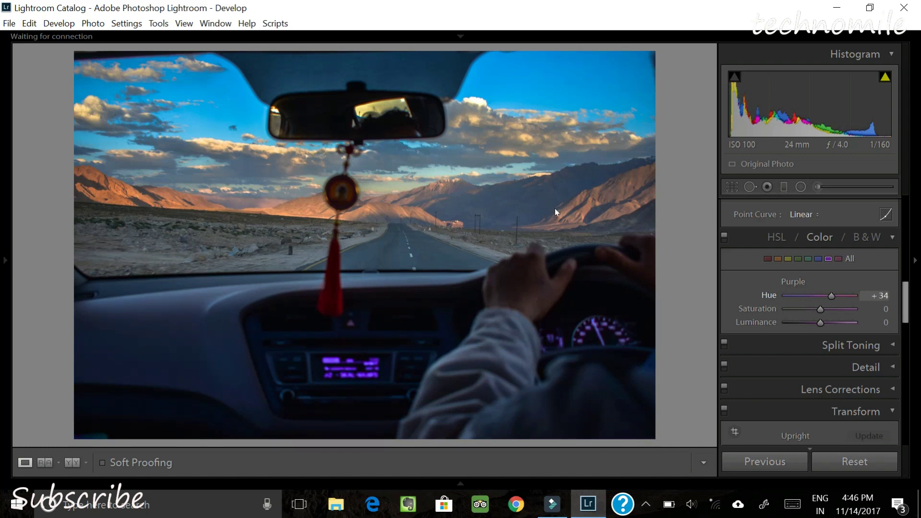
# Raise the Purple range's Saturation to +65, then settle it at +41.
pyautogui.press('.')
pyautogui.press('=')
pyautogui.press('=')
pyautogui.press('=')
pyautogui.press('=')
pyautogui.press('=')
pyautogui.press('=')
pyautogui.press('=')
pyautogui.press('=')
pyautogui.press('=')
pyautogui.press('=')
pyautogui.press('=')
pyautogui.press('=')
pyautogui.press('=')
pyautogui.press('=')
pyautogui.press('=')
pyautogui.press('=')
pyautogui.press('=')
pyautogui.press('=')
pyautogui.press('=')
pyautogui.press('=')
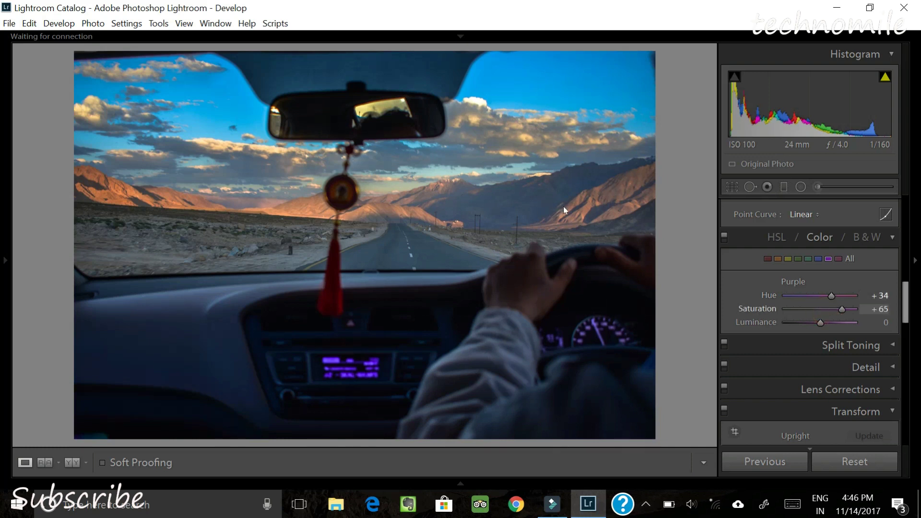
pyautogui.press('-')
pyautogui.press('-')
pyautogui.press('-')
pyautogui.press('-')
pyautogui.press('-')
pyautogui.press('-')
pyautogui.press('-')
pyautogui.press('-')
pyautogui.press('-')
pyautogui.press('-')
pyautogui.press('-')
pyautogui.press('-')
pyautogui.press('-')
pyautogui.press('-')
pyautogui.press('-')
pyautogui.press('-')
pyautogui.press('-')
pyautogui.press('-')
pyautogui.press('-')
pyautogui.press('-')
pyautogui.press('=')
pyautogui.press('=')
pyautogui.press('=')
pyautogui.press('=')
pyautogui.press('=')
pyautogui.press('=')
pyautogui.press('=')
pyautogui.press('=')
pyautogui.press('=')
pyautogui.press('=')
pyautogui.press('=')
pyautogui.press('=')
pyautogui.press('=')
pyautogui.press('=')
pyautogui.press('=')
pyautogui.press('=')
pyautogui.press('=')
pyautogui.press('=')
pyautogui.press('=')
pyautogui.press('=')
pyautogui.moveTo(837, 310); pyautogui.dragTo(823, 323)
# Lower the Purple range's Luminance to -9.
pyautogui.press('-')
pyautogui.press('-')
pyautogui.press('-')
pyautogui.press('-')
pyautogui.press('-')
pyautogui.press('-')
pyautogui.press('-')
pyautogui.press('-')
pyautogui.press('-')
pyautogui.press('-')
pyautogui.press('-')
pyautogui.press('-')
pyautogui.press('-')
pyautogui.press('-')
pyautogui.press('-')
pyautogui.press('-')
pyautogui.press('-')
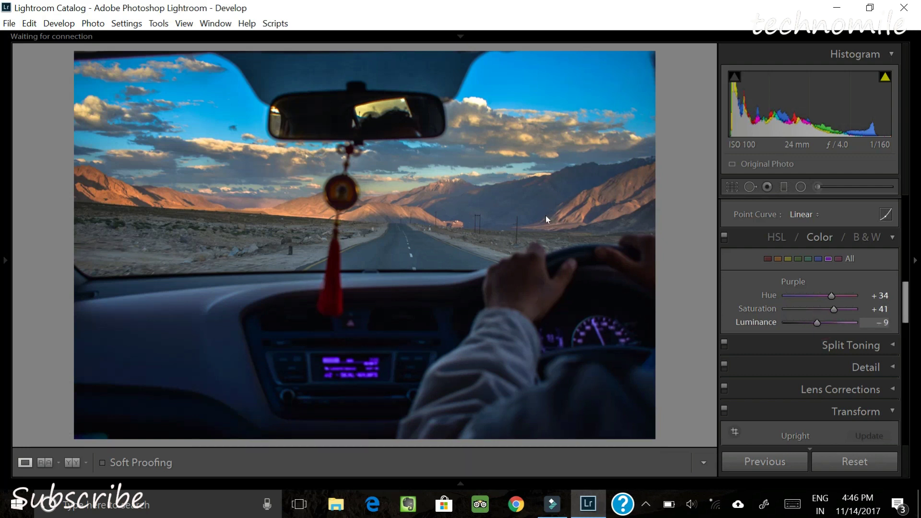
pyautogui.press(',')
# Switch to the Magenta color range, try a different Hue, and reset it to its default.
pyautogui.click(838, 259)
pyautogui.moveTo(821, 296)
pyautogui.mouseDown()
pyautogui.moveTo(805, 297)
pyautogui.moveTo(851, 296)
pyautogui.moveTo(818, 296)
pyautogui.moveTo(826, 297)
pyautogui.moveTo(824, 310)
pyautogui.moveTo(800, 310)
pyautogui.moveTo(825, 309)
pyautogui.moveTo(816, 309)
pyautogui.mouseUp()
pyautogui.doubleClick(819, 296)
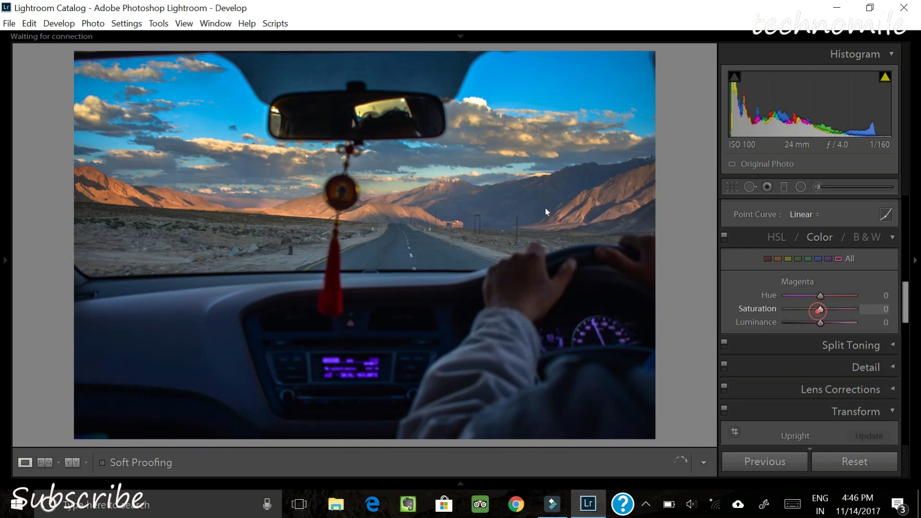
# Expand the Split Toning settings and tint the highlights with Hue 45 and Saturation 7.
pyautogui.scroll(-3, 763, 342)
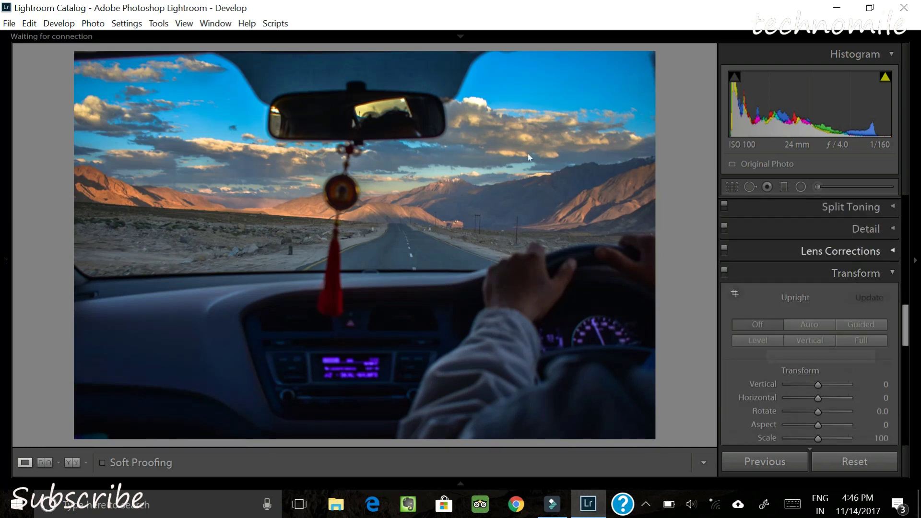
pyautogui.scroll(2, 811, 312)
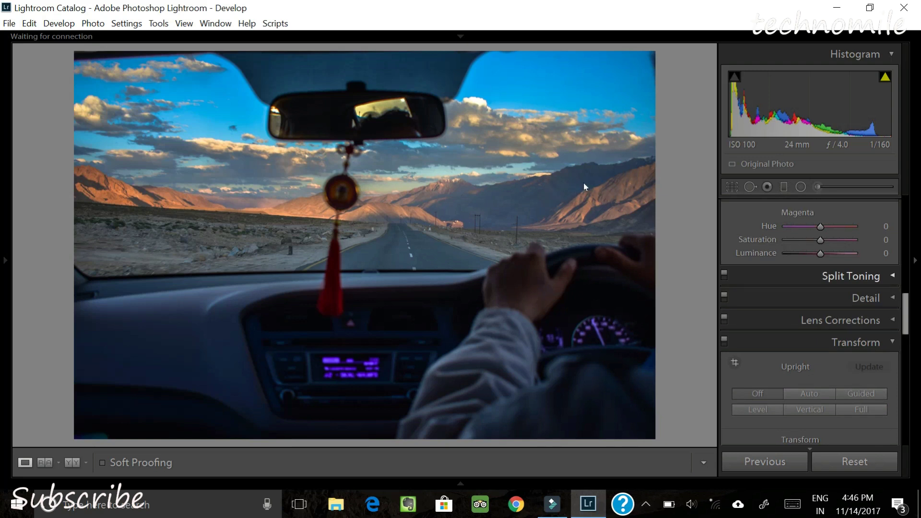
pyautogui.click(889, 276)
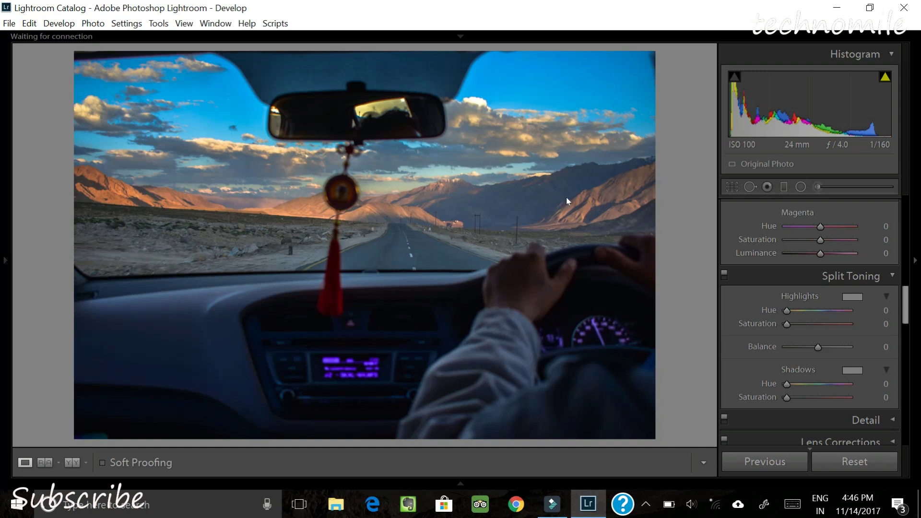
pyautogui.click(850, 296)
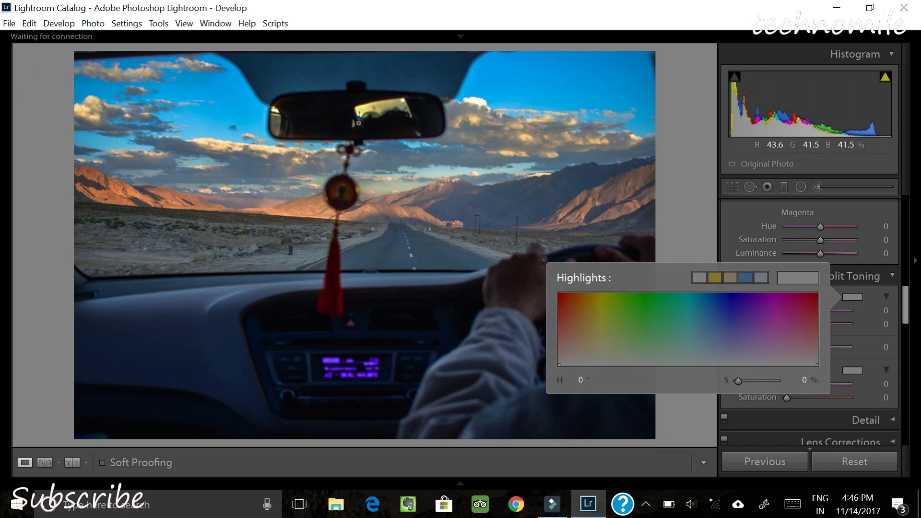
pyautogui.moveTo(397, 227); pyautogui.dragTo(396, 238)
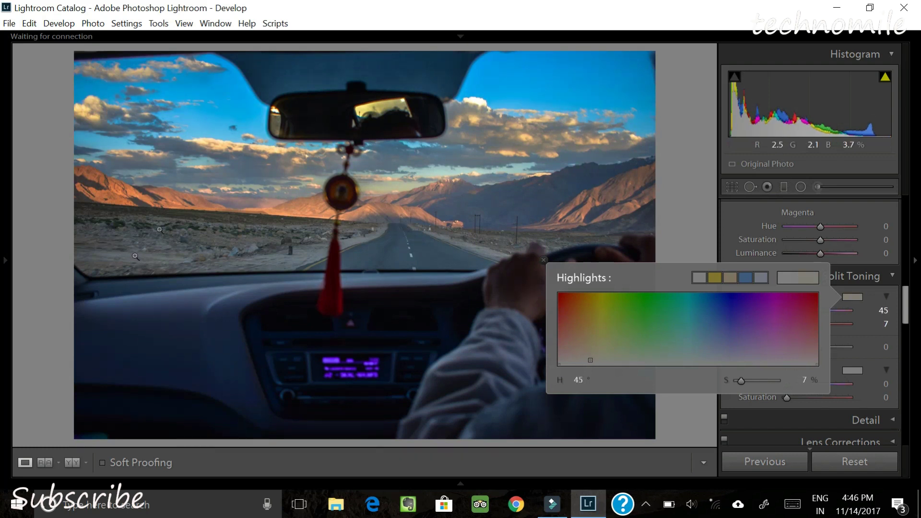
pyautogui.click(689, 233)
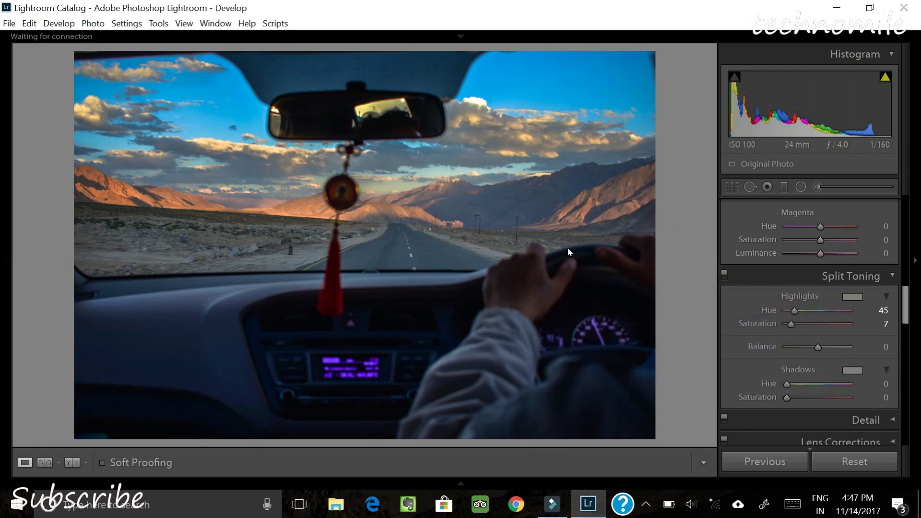
# Tint the split-toning shadows with Hue 262 and Saturation 13.
pyautogui.click(852, 371)
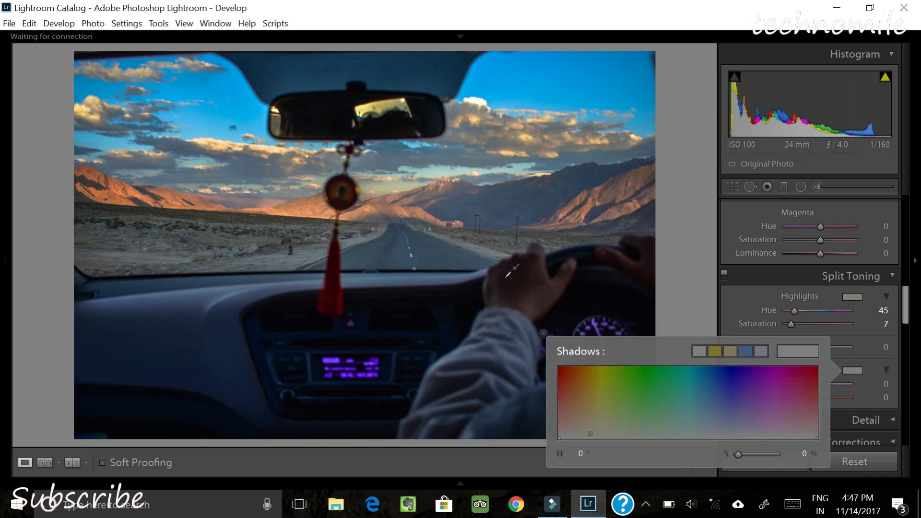
pyautogui.click(758, 420)
pyautogui.moveTo(758, 421); pyautogui.dragTo(752, 421)
pyautogui.moveTo(500, 281); pyautogui.dragTo(500, 285)
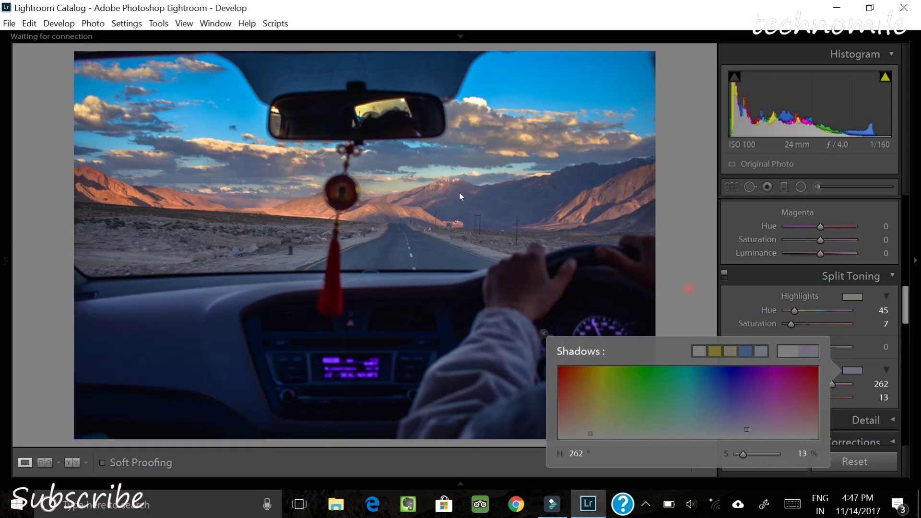
pyautogui.click(543, 333)
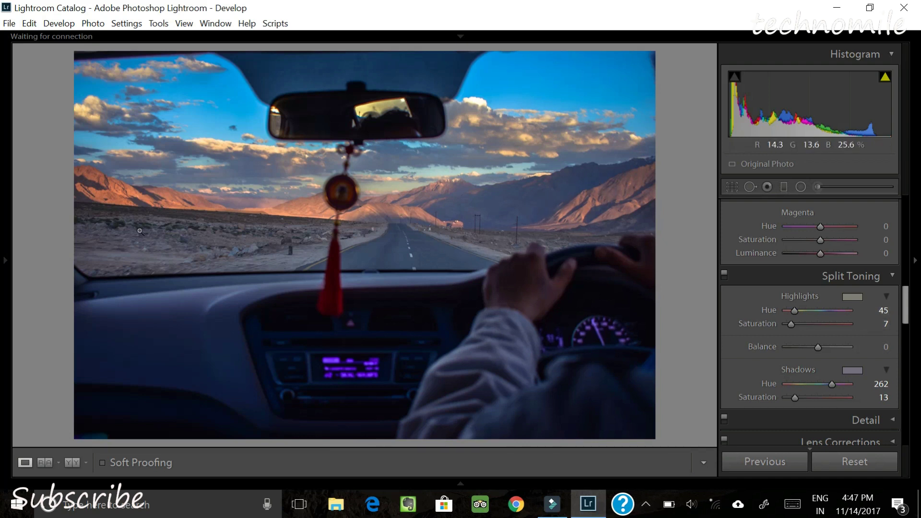
# Set the split-toning Balance between highlights and shadows to +38.
pyautogui.moveTo(183, 225)
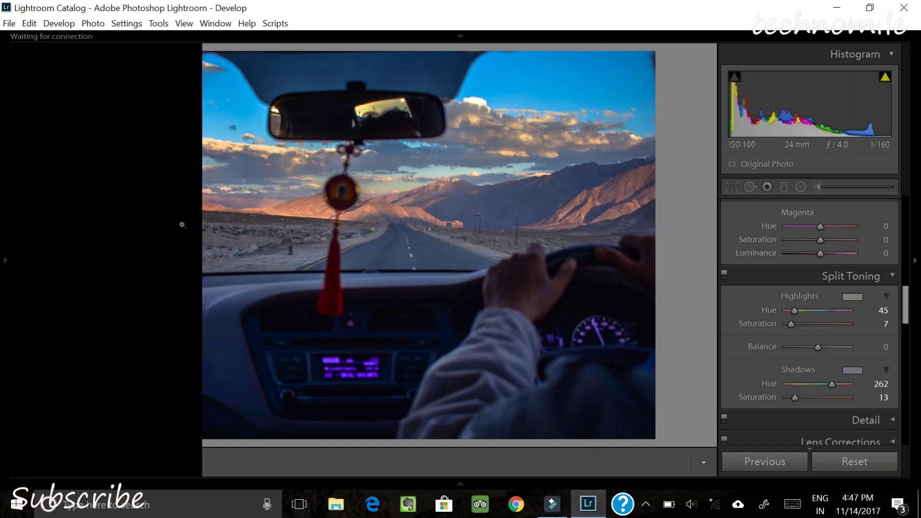
pyautogui.press('F7')
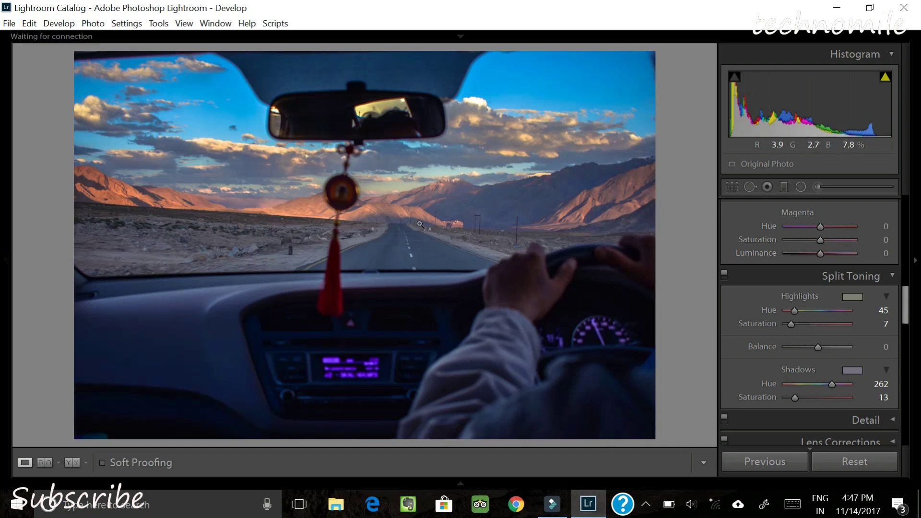
pyautogui.scroll(-2, 810, 323)
pyautogui.moveTo(818, 280)
pyautogui.mouseDown()
pyautogui.moveTo(837, 279)
pyautogui.moveTo(792, 282)
pyautogui.moveTo(830, 283)
pyautogui.mouseUp()
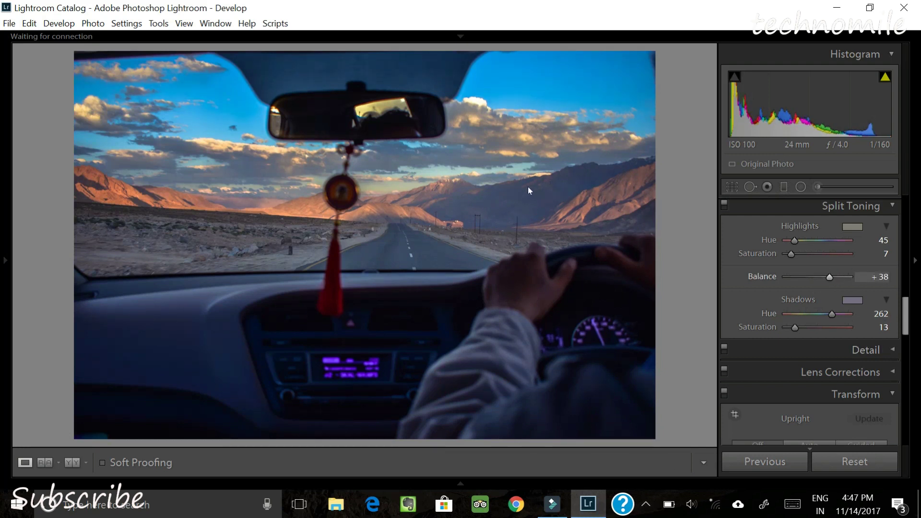
# Try other split-toning Balance values and settle the Balance between highlights and shadows at +41.
pyautogui.moveTo(829, 276)
pyautogui.mouseDown()
pyautogui.moveTo(810, 277)
pyautogui.moveTo(840, 282)
pyautogui.moveTo(818, 287)
pyautogui.mouseUp()
pyautogui.hotkey('ctrl', 'z')
pyautogui.hotkey('ctrl', 'z')
pyautogui.hotkey('ctrl', 'z')
pyautogui.hotkey('ctrl', 'z')
pyautogui.hotkey('ctrl', 'z')
pyautogui.hotkey('ctrl', 'z')
# Expand the Lens Corrections settings and look over its profile options and the Transform settings.
pyautogui.scroll(-2, 509, 230)
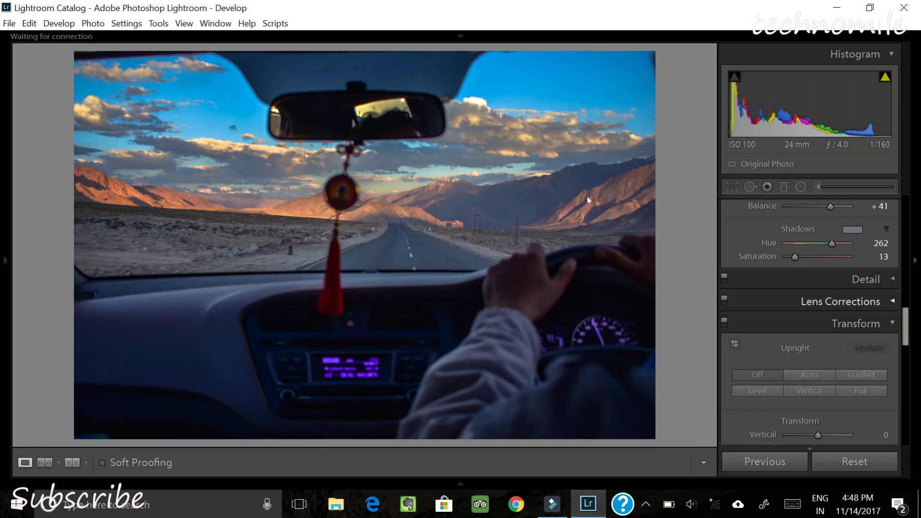
pyautogui.click(889, 300)
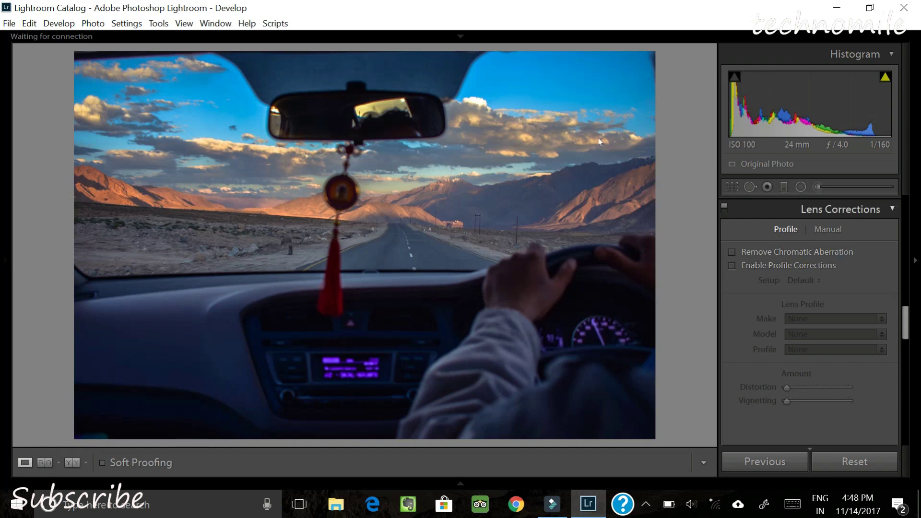
pyautogui.hotkey('ctrl', '7')
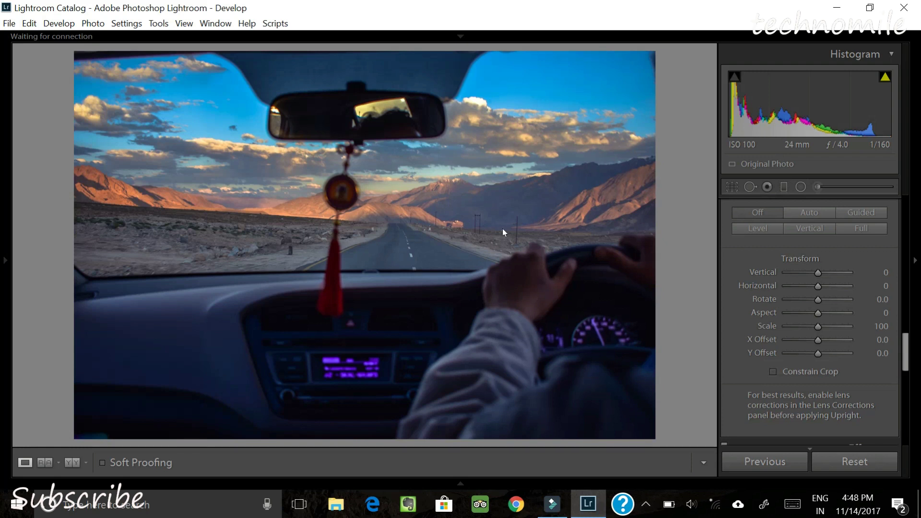
# Try shifting the Blue Primary Hue in Camera Calibration to values such as +10 and -55, and reset it to its default.
pyautogui.hotkey('ctrl', '9')
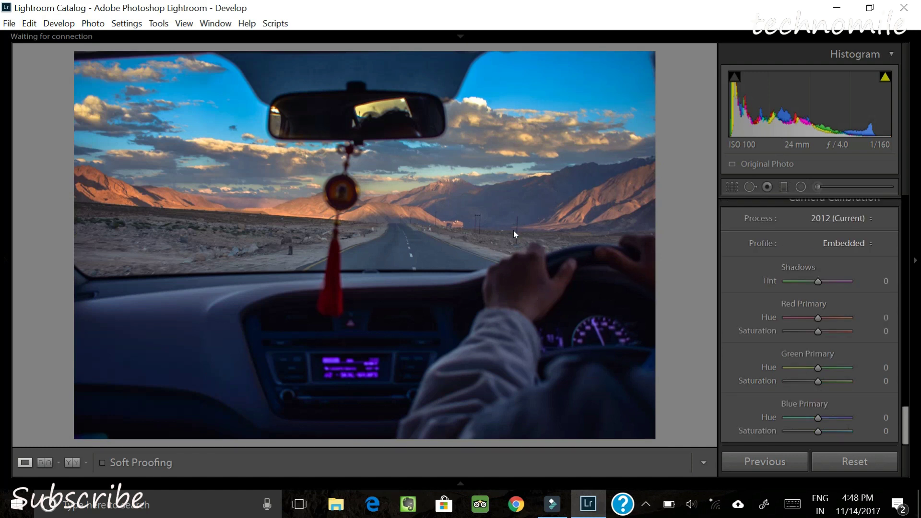
pyautogui.press('.')
pyautogui.press(',')
pyautogui.press('.')
pyautogui.press('.')
pyautogui.press(',')
pyautogui.press('.')
pyautogui.press(',')
pyautogui.press(',')
pyautogui.press('.')
pyautogui.press('.')
pyautogui.press('.')
pyautogui.press('.')
pyautogui.press(',')
pyautogui.press(',')
pyautogui.press(',')
pyautogui.press(',')
pyautogui.press('.')
pyautogui.press('.')
pyautogui.press('.')
pyautogui.moveTo(818, 418); pyautogui.dragTo(810, 418)
pyautogui.press('-')
pyautogui.press('-')
pyautogui.press('-')
pyautogui.press('-')
pyautogui.press('-')
pyautogui.press('-')
pyautogui.press('-')
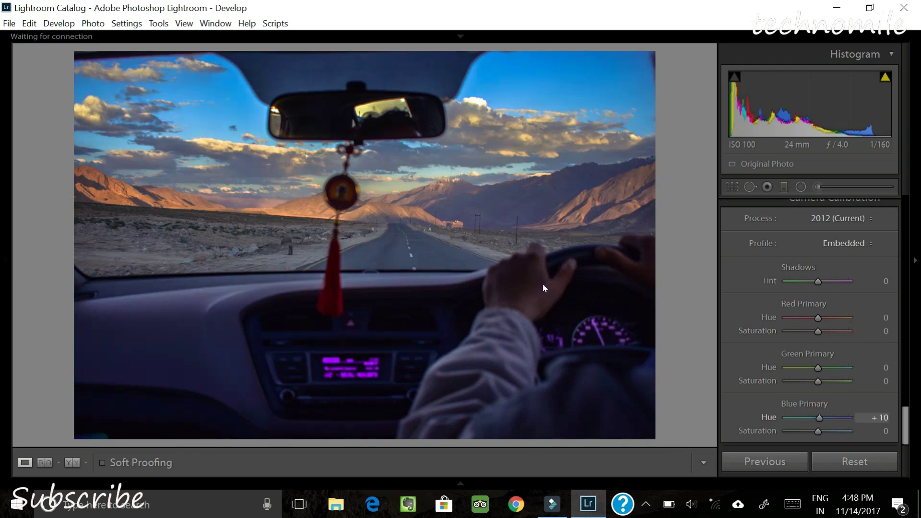
pyautogui.press('-')
pyautogui.press('-')
pyautogui.press('-')
pyautogui.press('-')
pyautogui.press('-')
pyautogui.press('-')
pyautogui.press('-')
pyautogui.press('-')
pyautogui.press('-')
pyautogui.press('-')
pyautogui.press('-')
pyautogui.press('-')
pyautogui.press('-')
pyautogui.press('-')
pyautogui.press('-')
pyautogui.press('-')
pyautogui.press('-')
pyautogui.press('-')
pyautogui.press('-')
pyautogui.press('-')
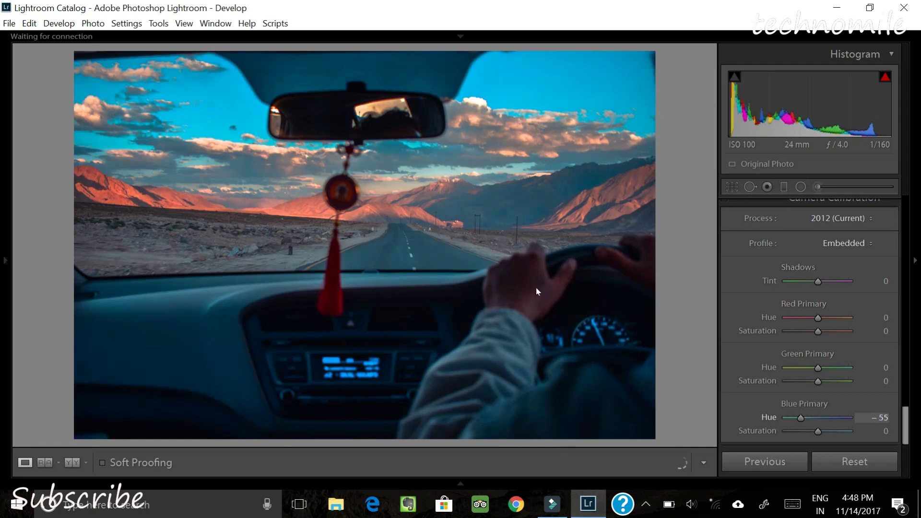
pyautogui.press('-')
pyautogui.press('-')
pyautogui.press('-')
pyautogui.moveTo(799, 418); pyautogui.dragTo(816, 419)
pyautogui.doubleClick(817, 419)
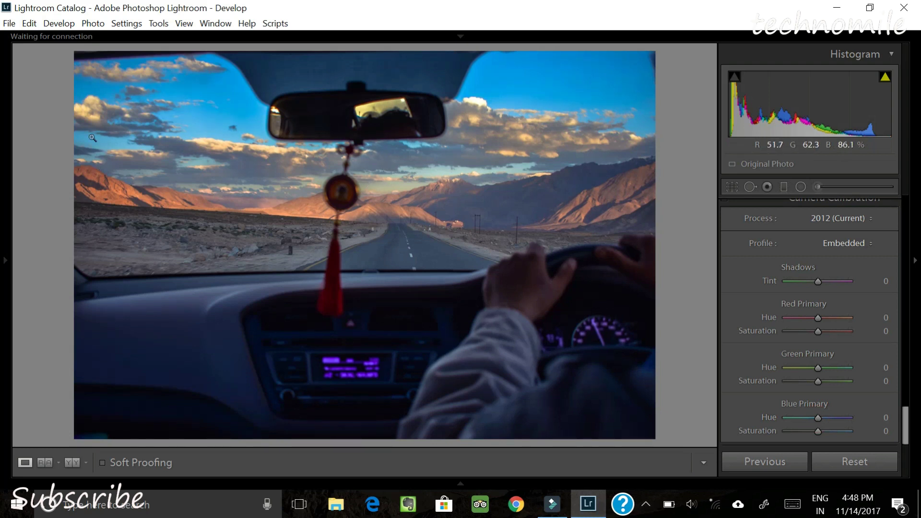
# Try different Blue Primary Saturation values in Camera Calibration and set the Saturation to +7.
pyautogui.press('.')
pyautogui.press('-')
pyautogui.press('-')
pyautogui.press('-')
pyautogui.press('-')
pyautogui.press('-')
pyautogui.press('-')
pyautogui.press('-')
pyautogui.press('-')
pyautogui.press('-')
pyautogui.press('-')
pyautogui.press('-')
pyautogui.press('-')
pyautogui.press('-')
pyautogui.press('-')
pyautogui.press('-')
pyautogui.press('-')
pyautogui.press('-')
pyautogui.press('-')
pyautogui.press('-')
pyautogui.press('-')
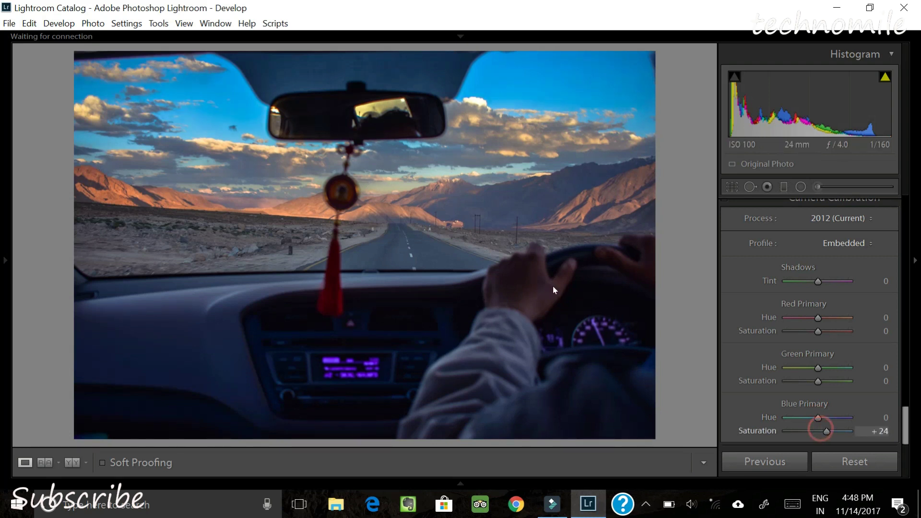
pyautogui.press('=')
pyautogui.press('=')
pyautogui.press('=')
pyautogui.press('=')
pyautogui.press('=')
pyautogui.press('=')
pyautogui.press('=')
pyautogui.press('=')
pyautogui.press('=')
pyautogui.press('=')
pyautogui.press('=')
pyautogui.press('=')
pyautogui.press('=')
pyautogui.press('=')
pyautogui.press('=')
pyautogui.press('=')
pyautogui.press('=')
pyautogui.press('=')
pyautogui.press('=')
pyautogui.press('=')
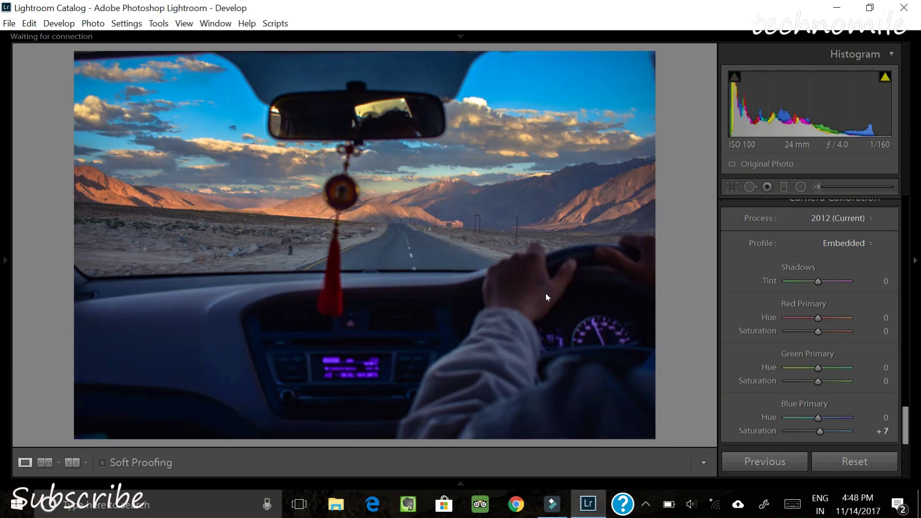
# Return to the Basic settings and compare the photo before and after editing, first in a split view and finally side by side.
pyautogui.scroll(15, 506, 214)
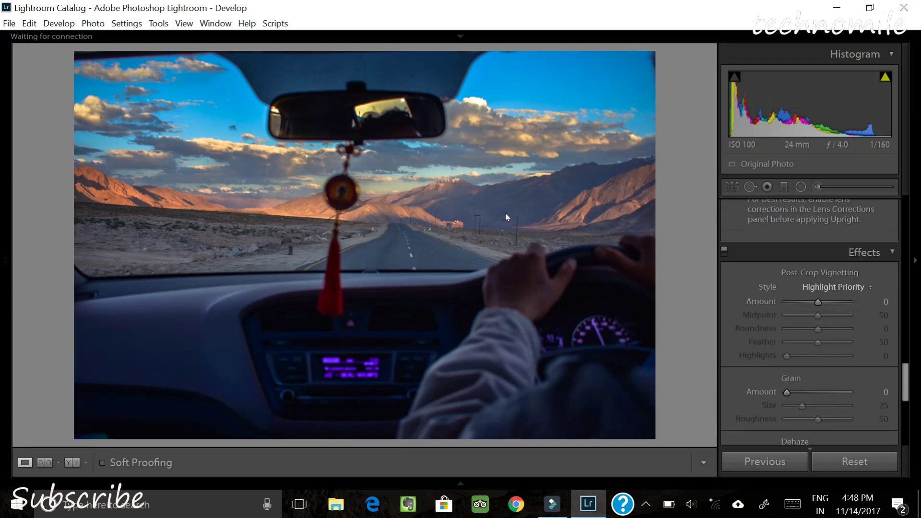
pyautogui.scroll(8, 506, 213)
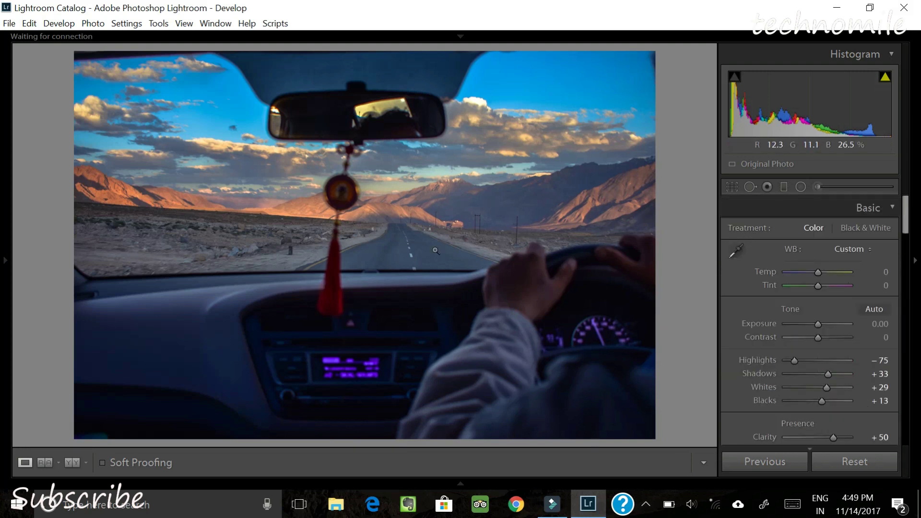
pyautogui.press('y')
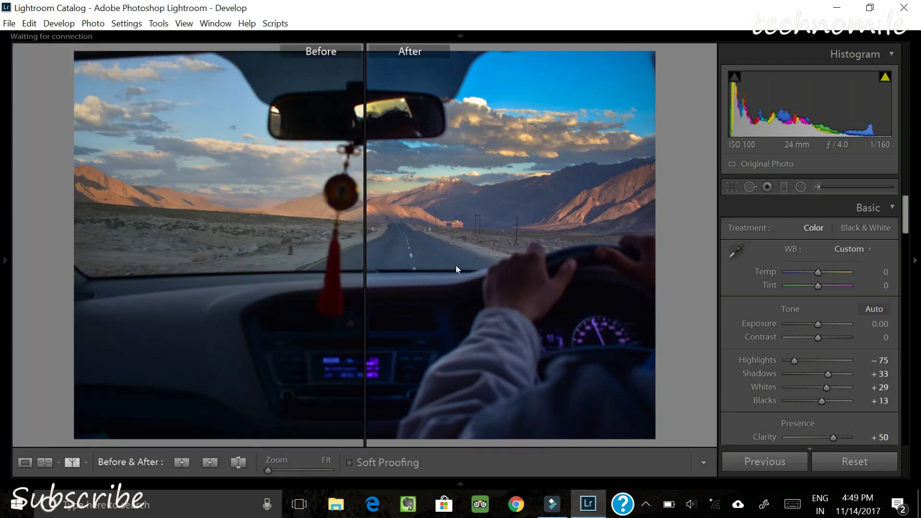
pyautogui.press('shift')
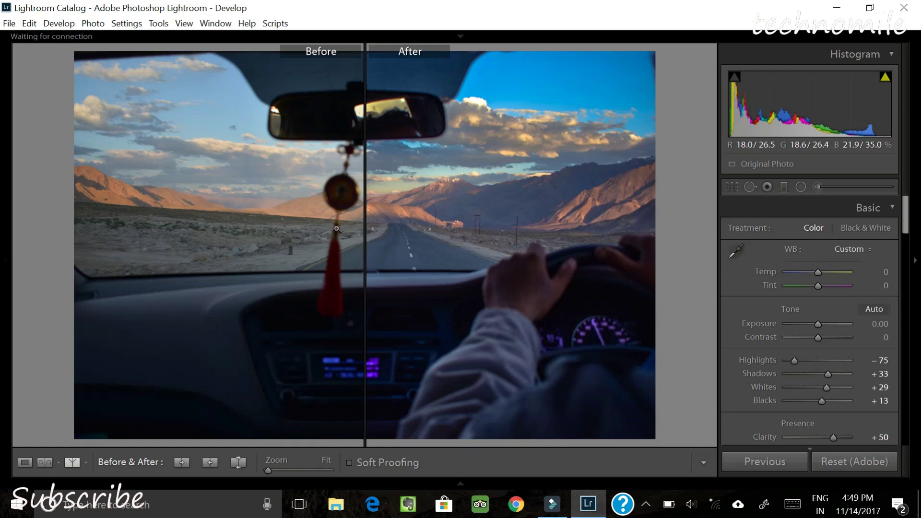
pyautogui.press('y')
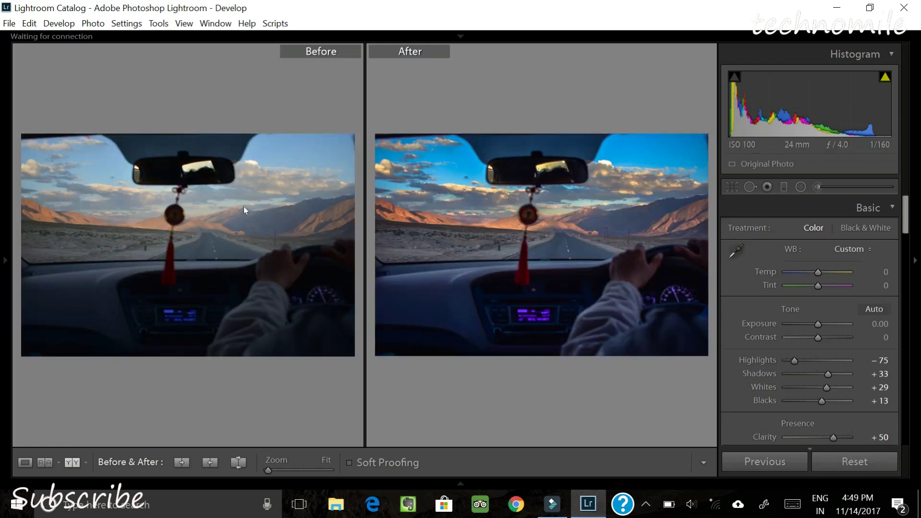